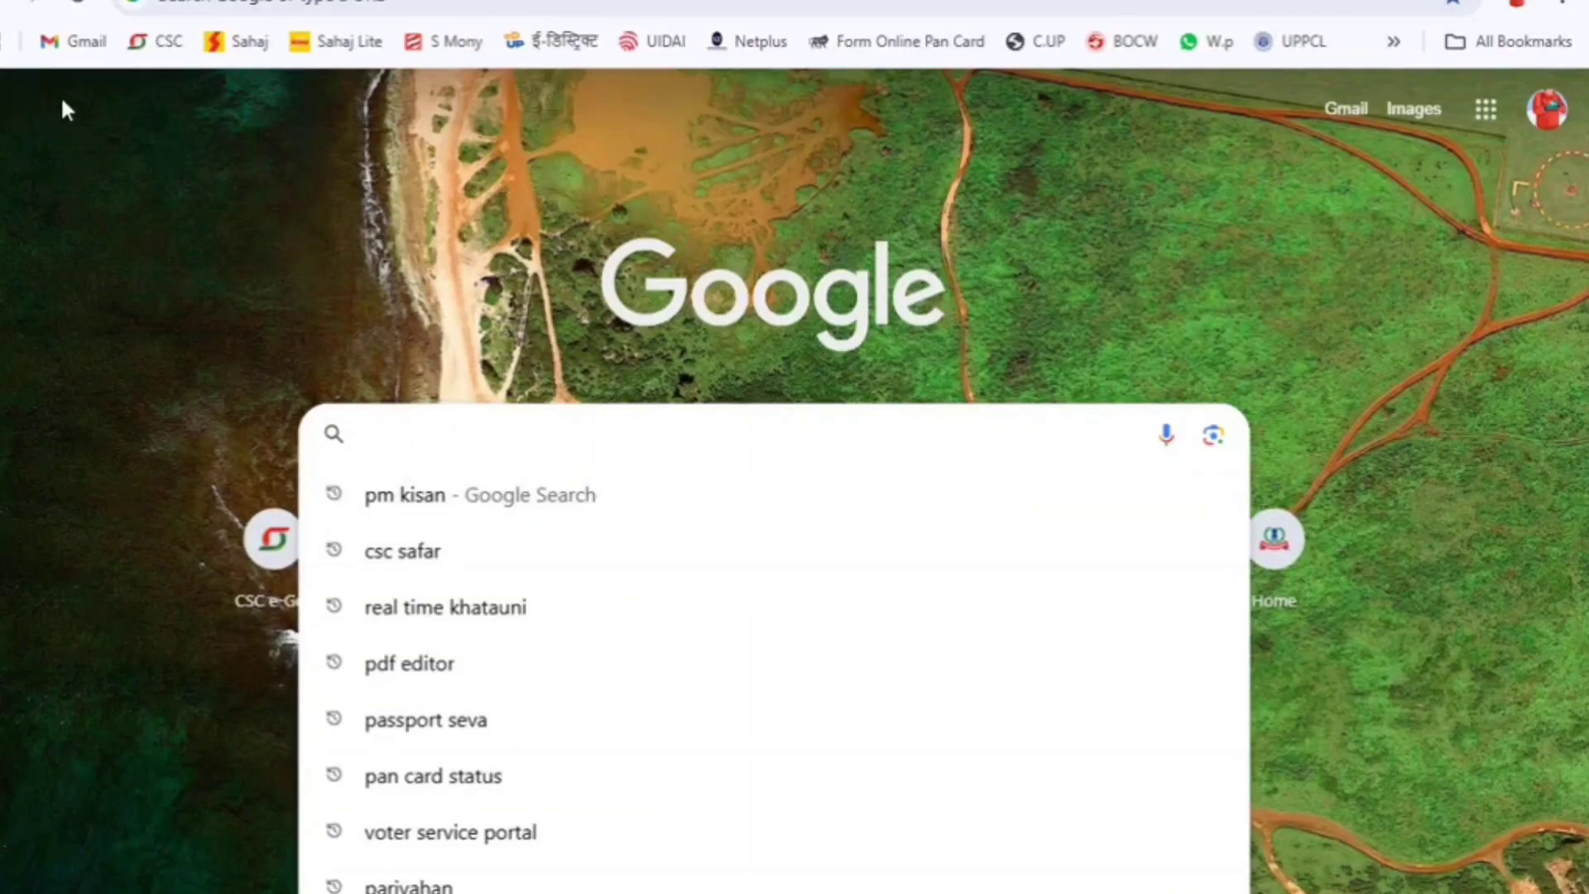
Search Google for 'CSC LOGIN' and open the Digital Seva CSC Login result.
text(CSCC)
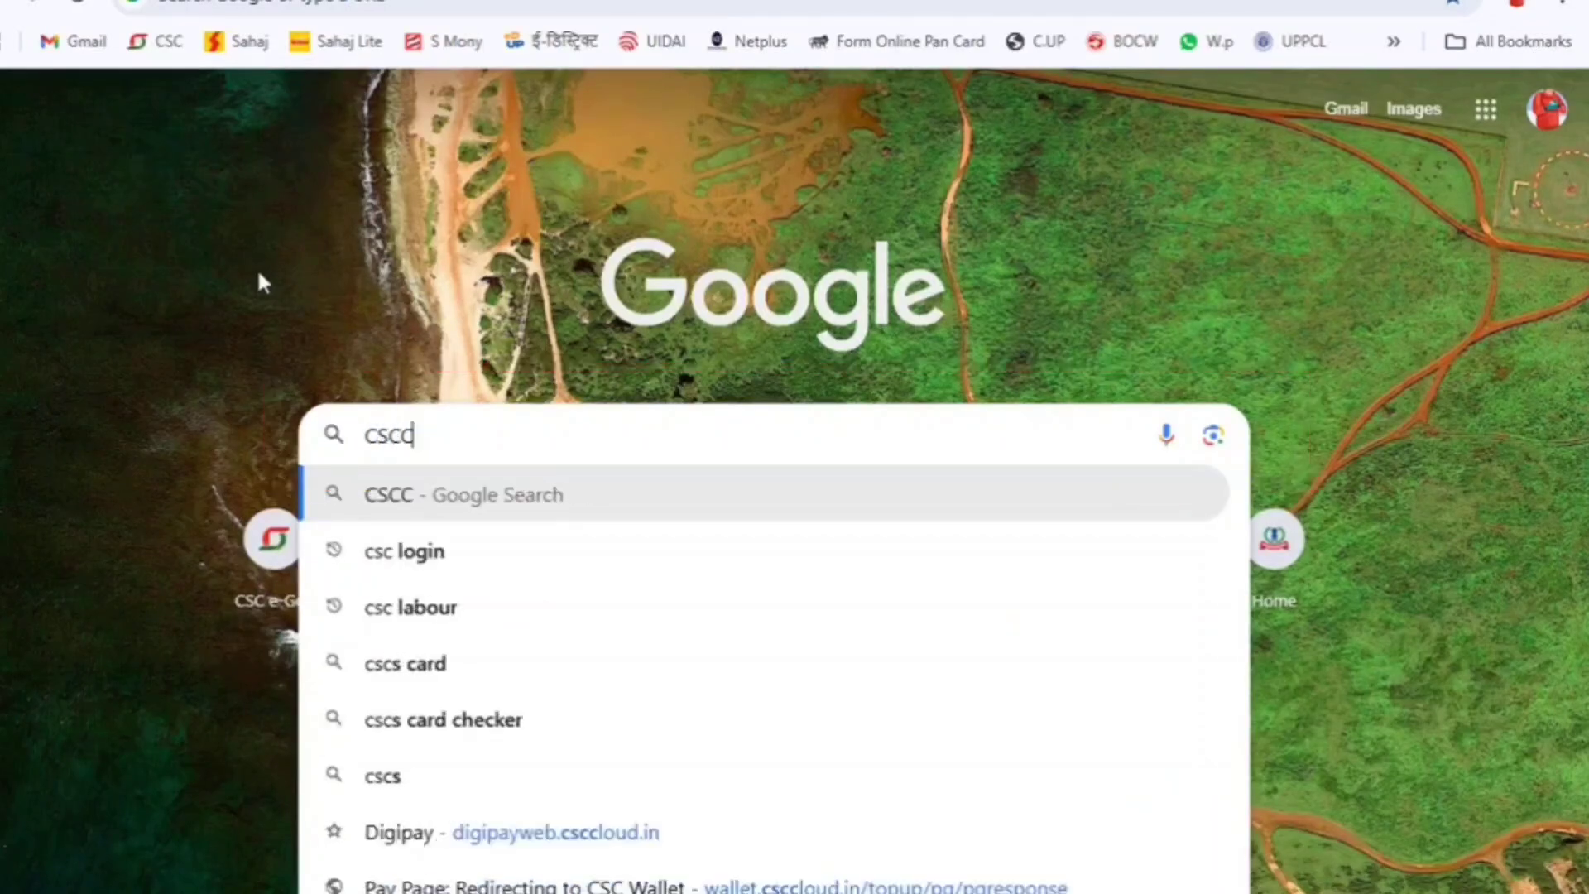
key(BackSpace)
text(L)
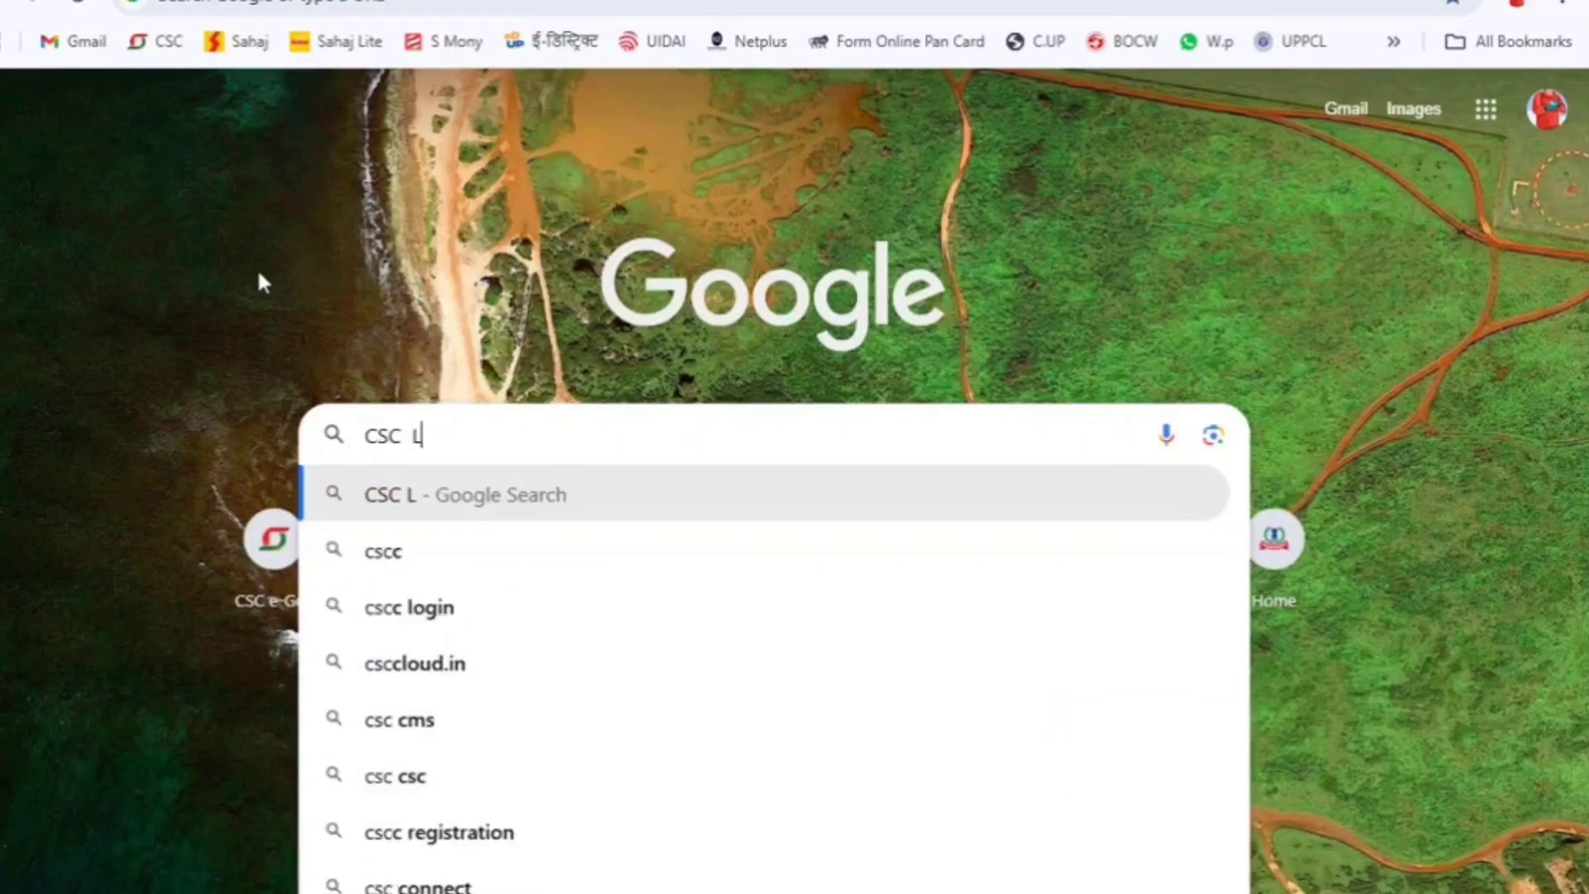
text(OGIN)
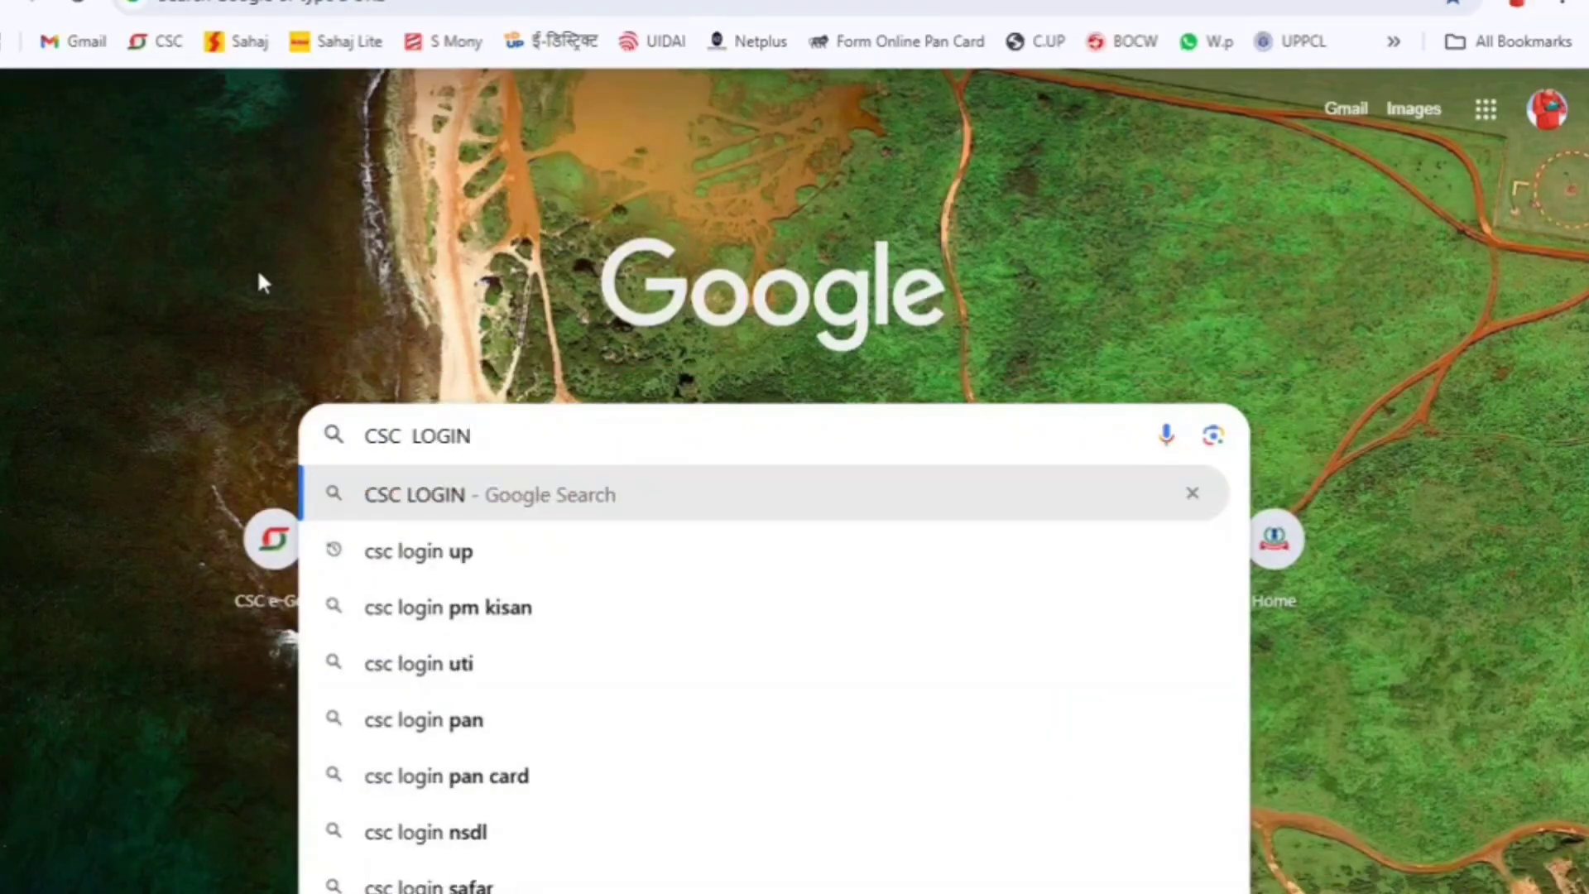
key(Return)
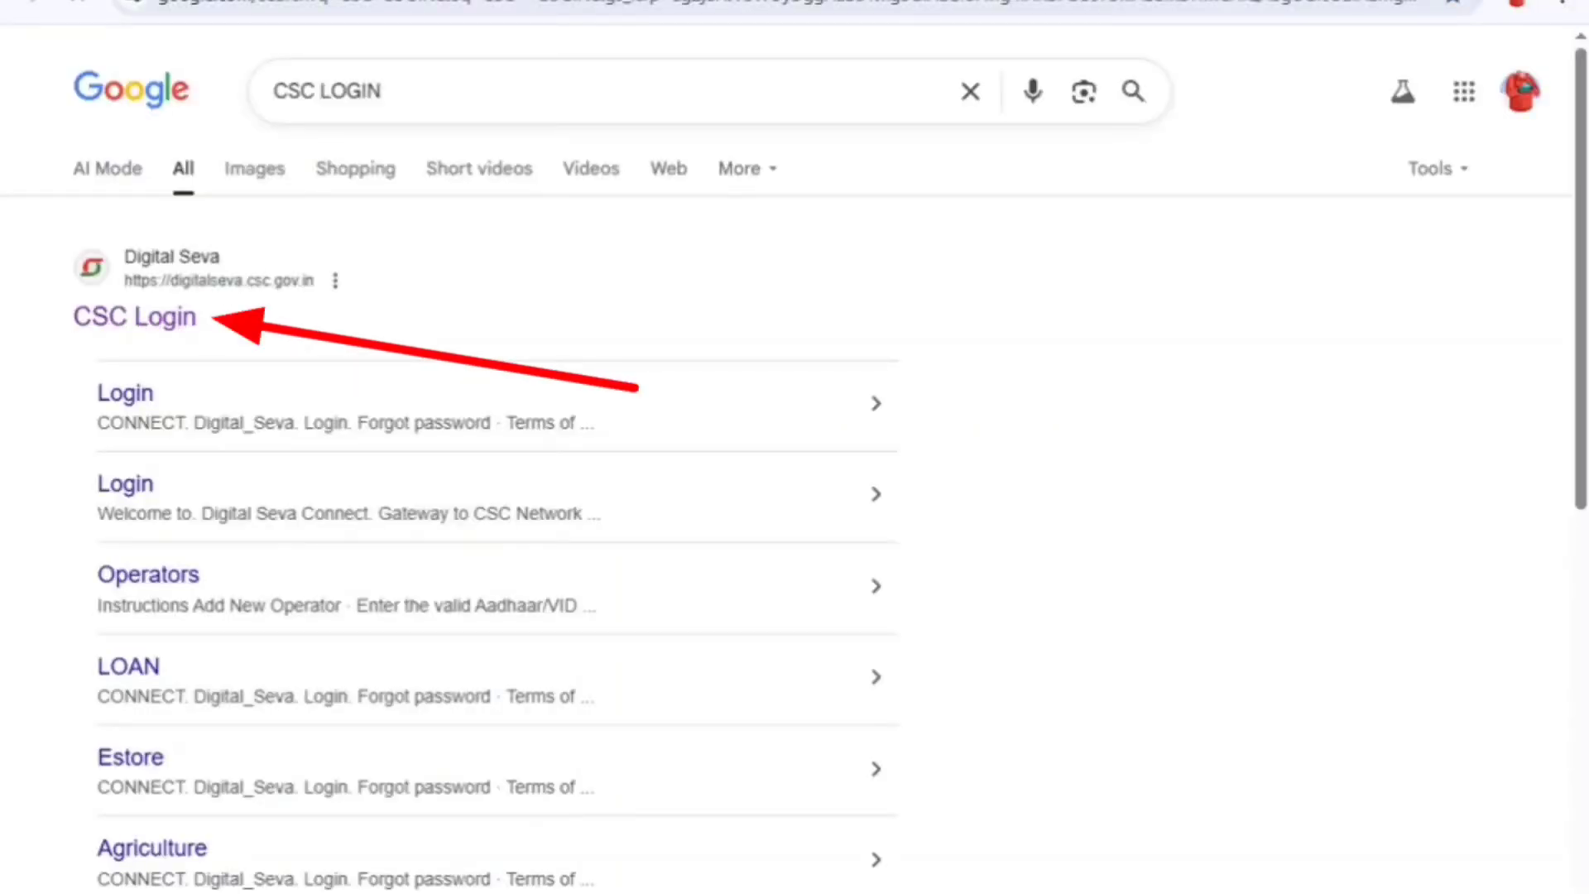
click(142, 319)
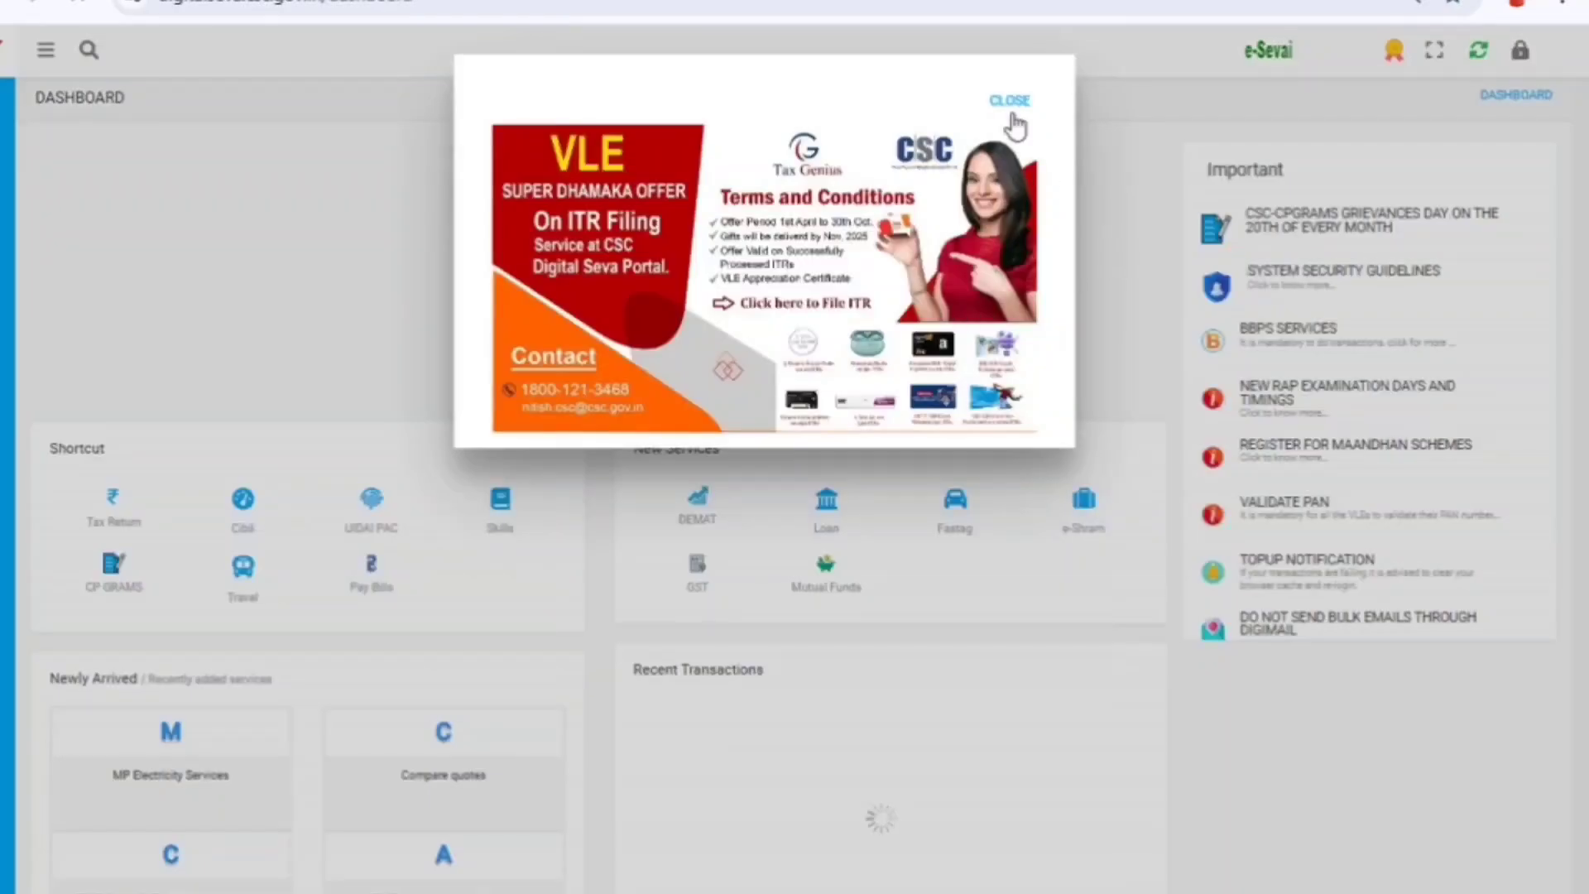
Dismiss the offer popup, search 'inco', and open Income Tax Return Filing - Tax2Win.
click(1010, 101)
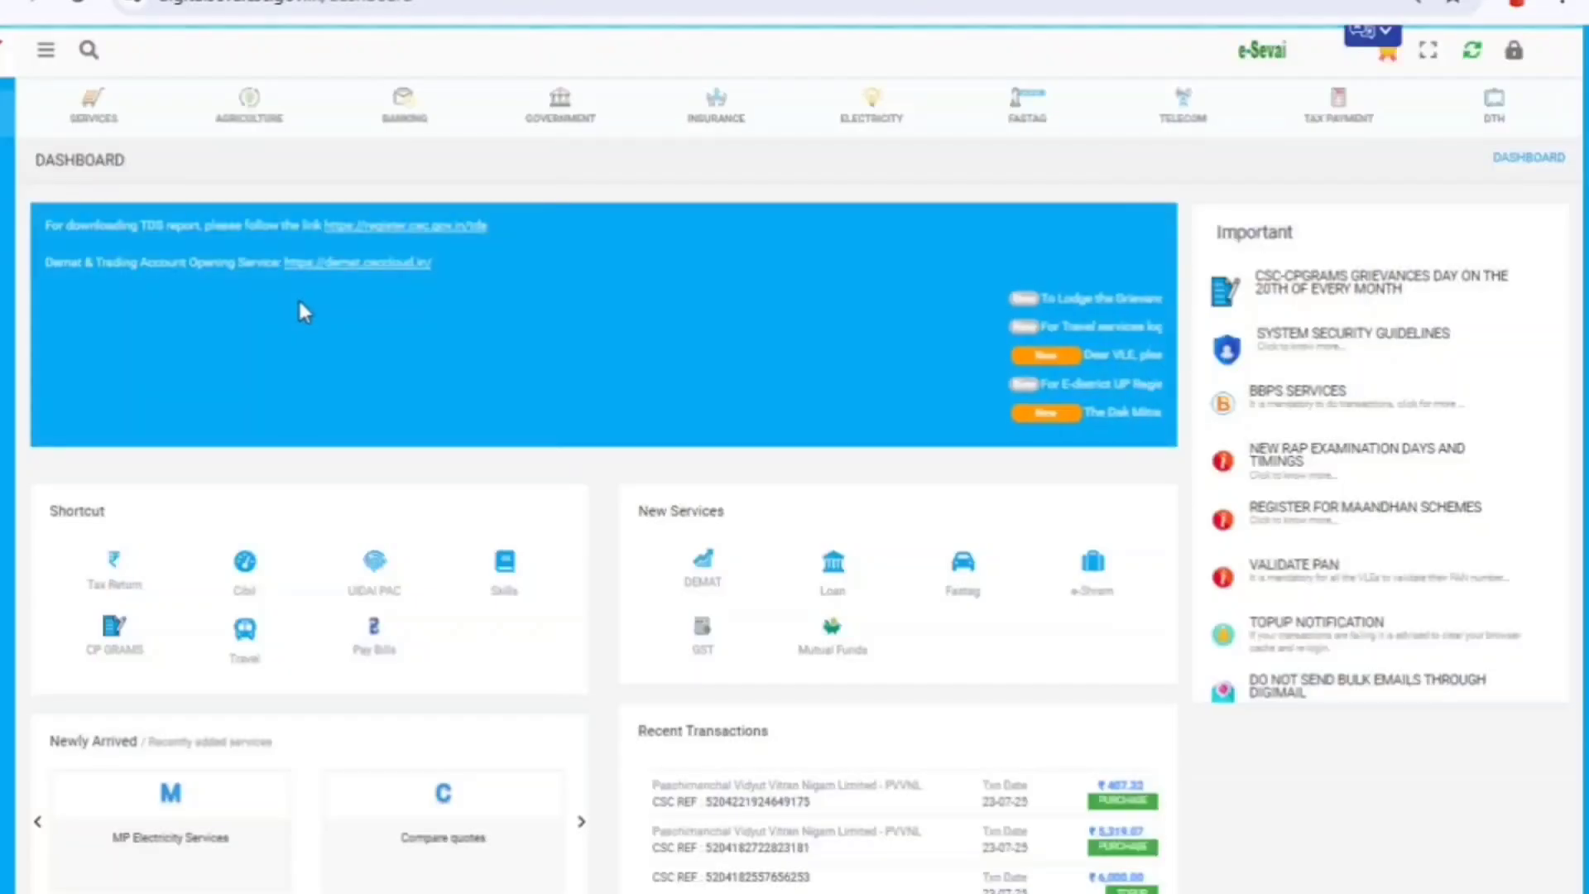
click(87, 48)
text(inco)
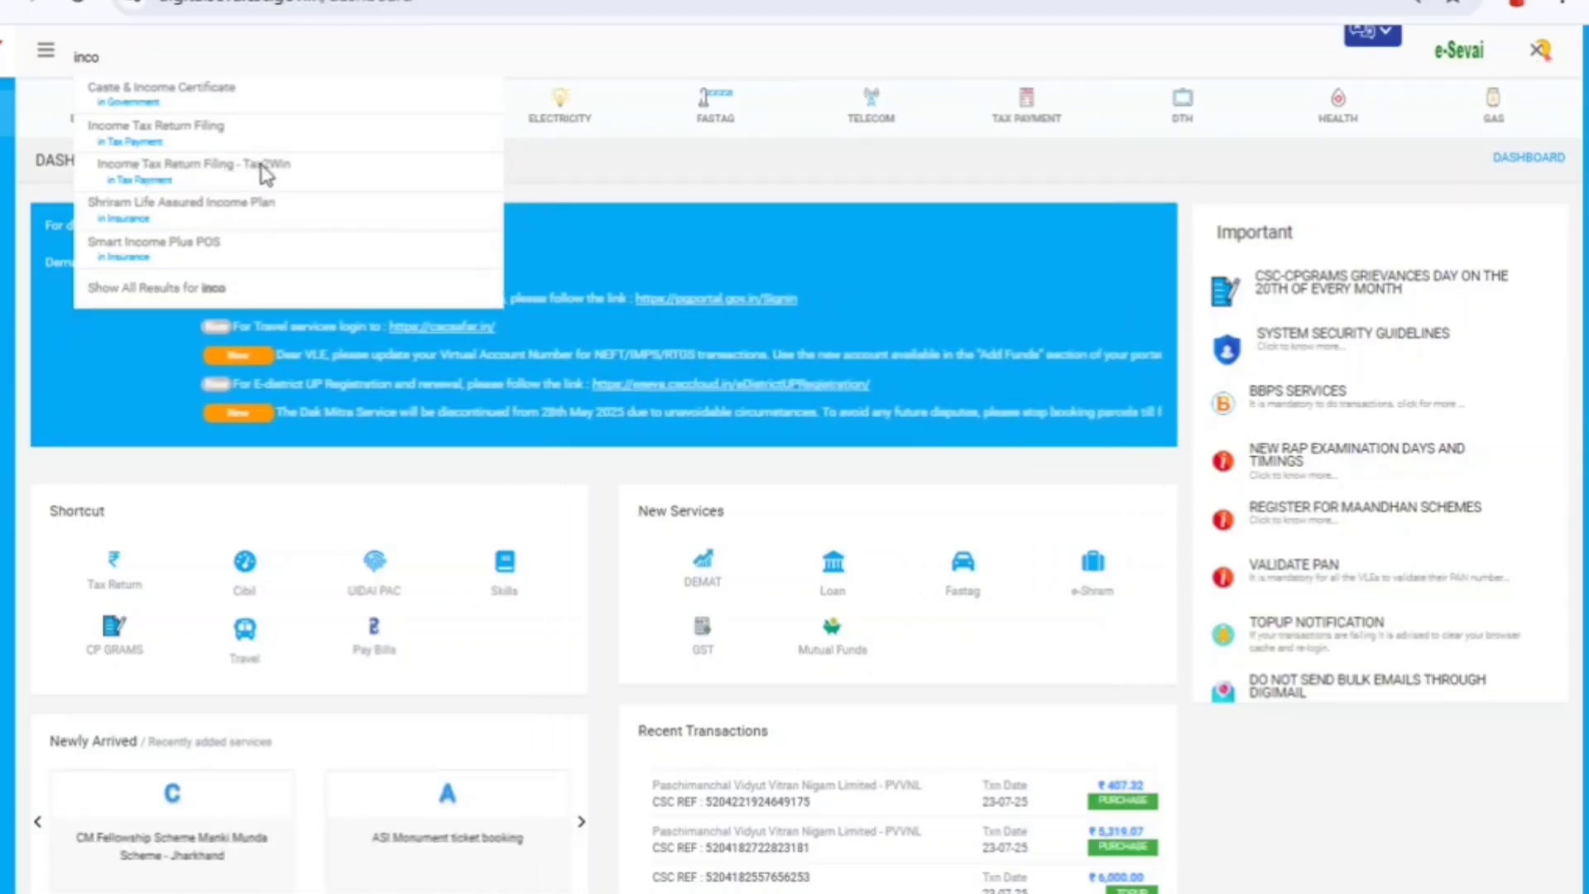
click(267, 175)
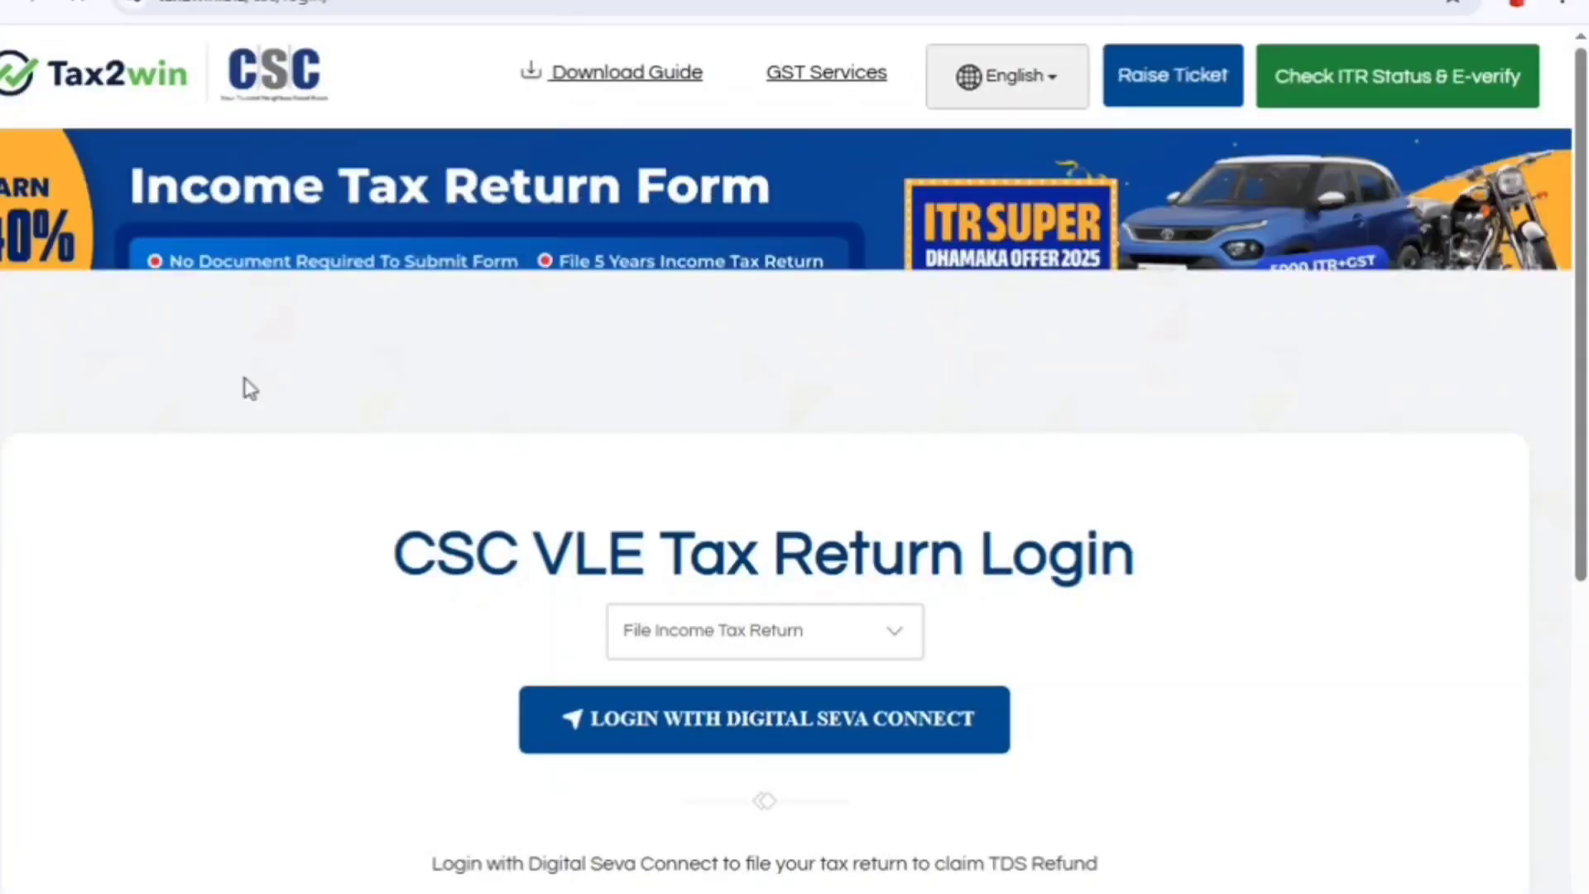
Sign in through Digital Seva Connect by entering the shown captcha.
click(667, 722)
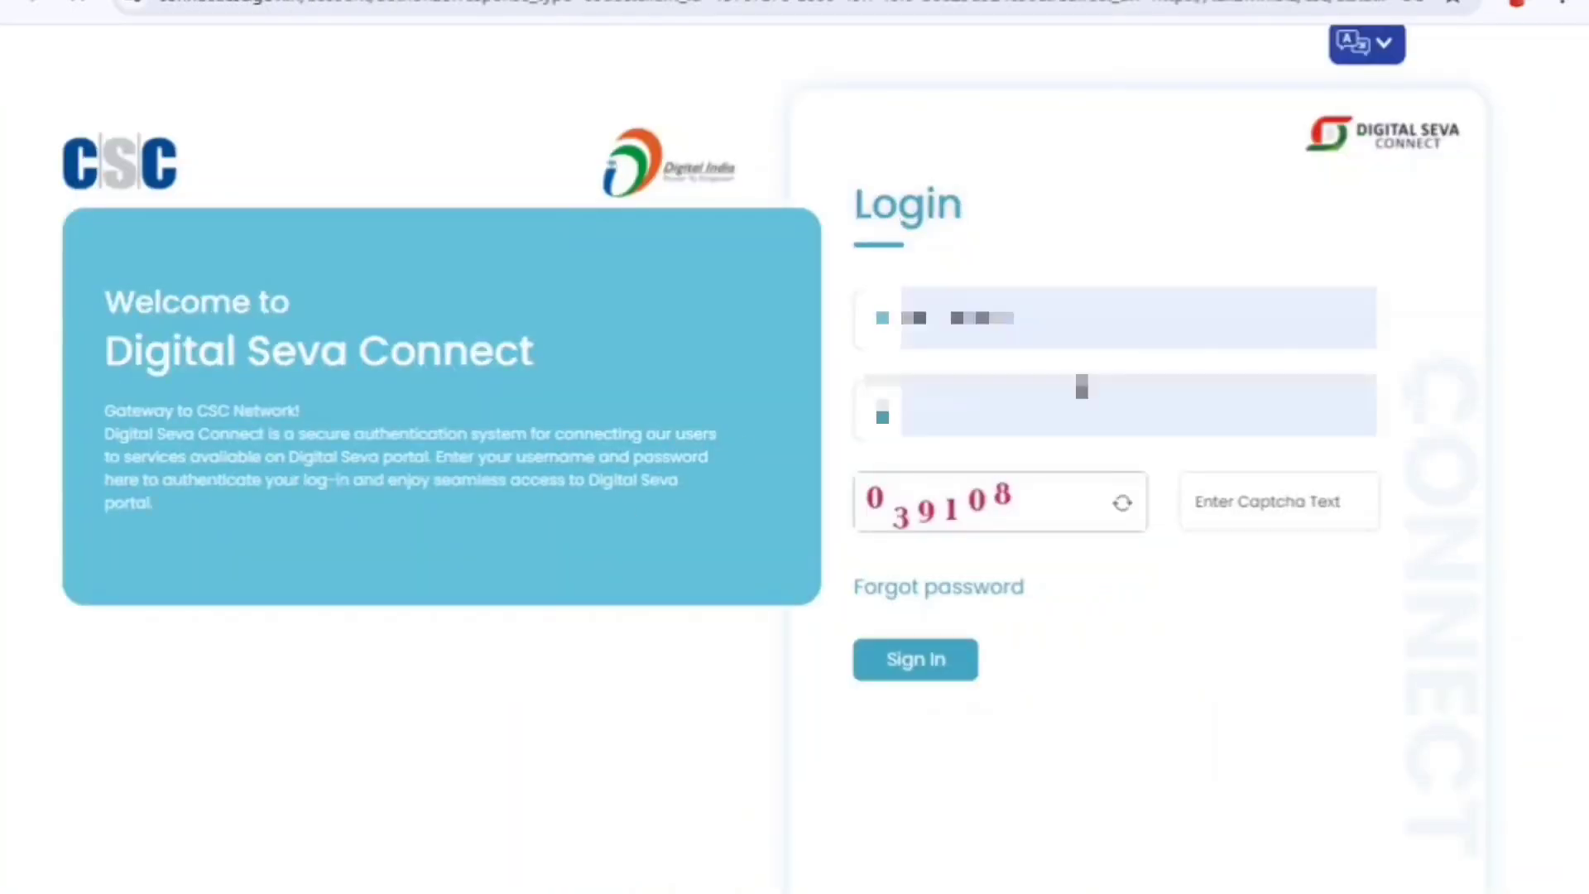
click(1228, 500)
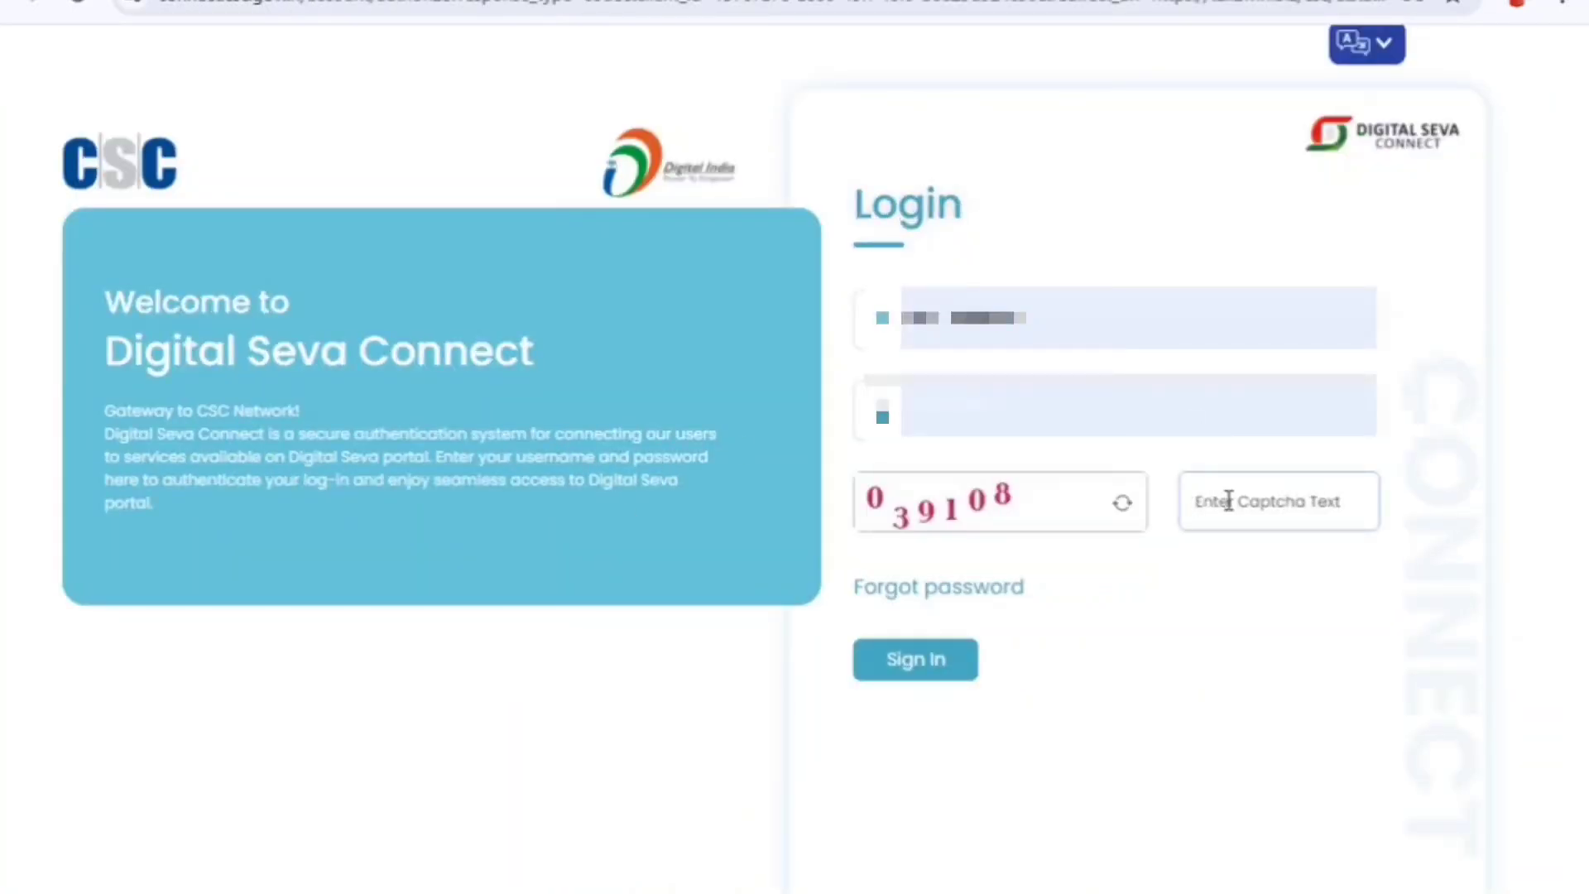
click(929, 681)
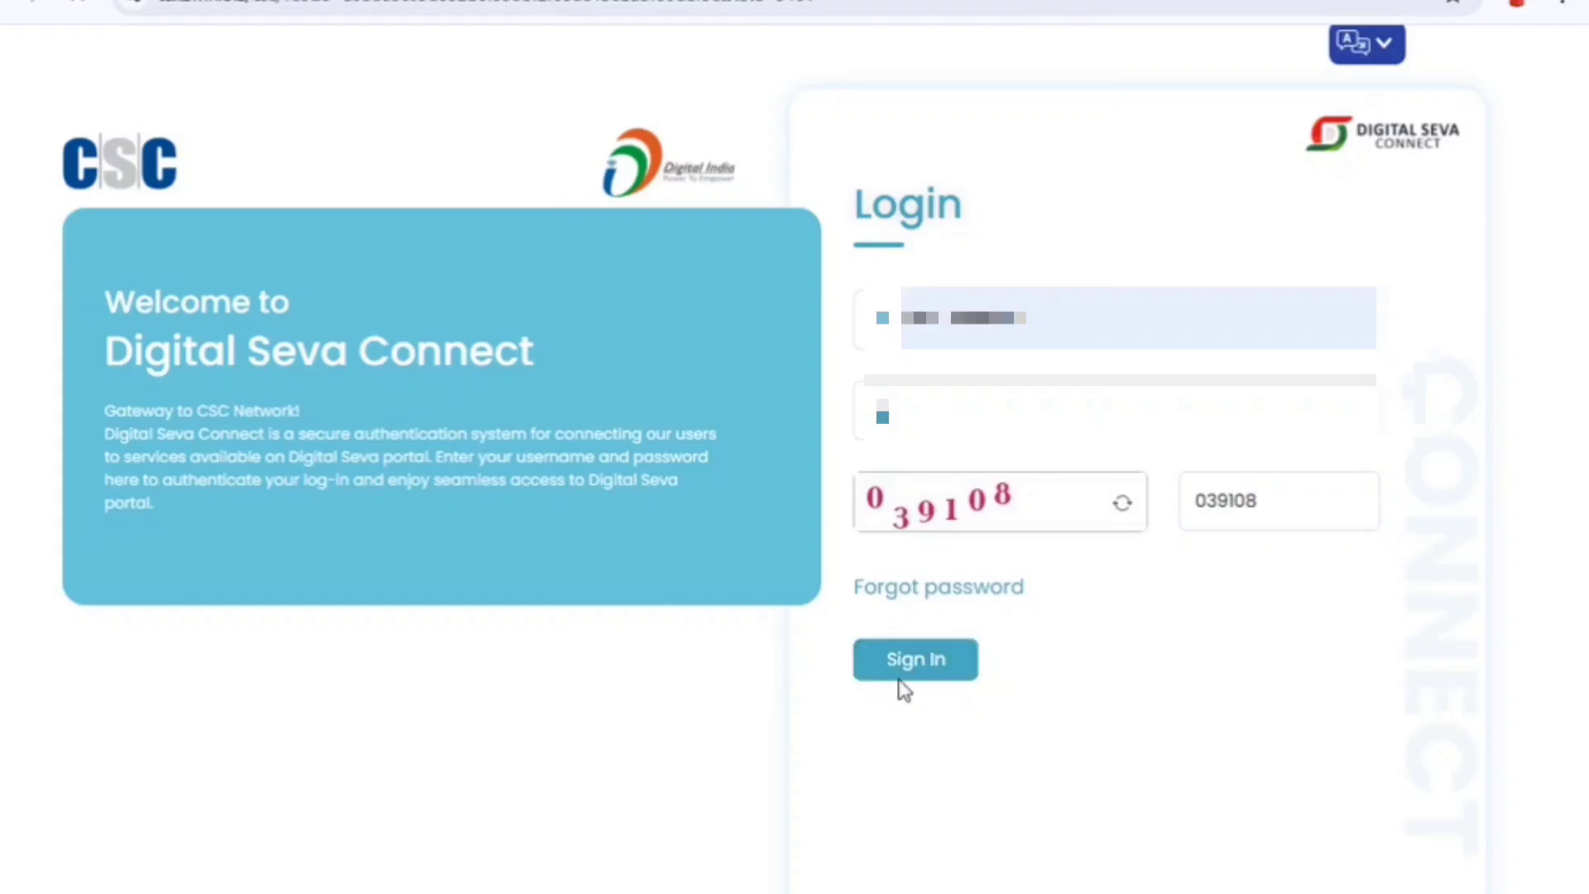
click(902, 677)
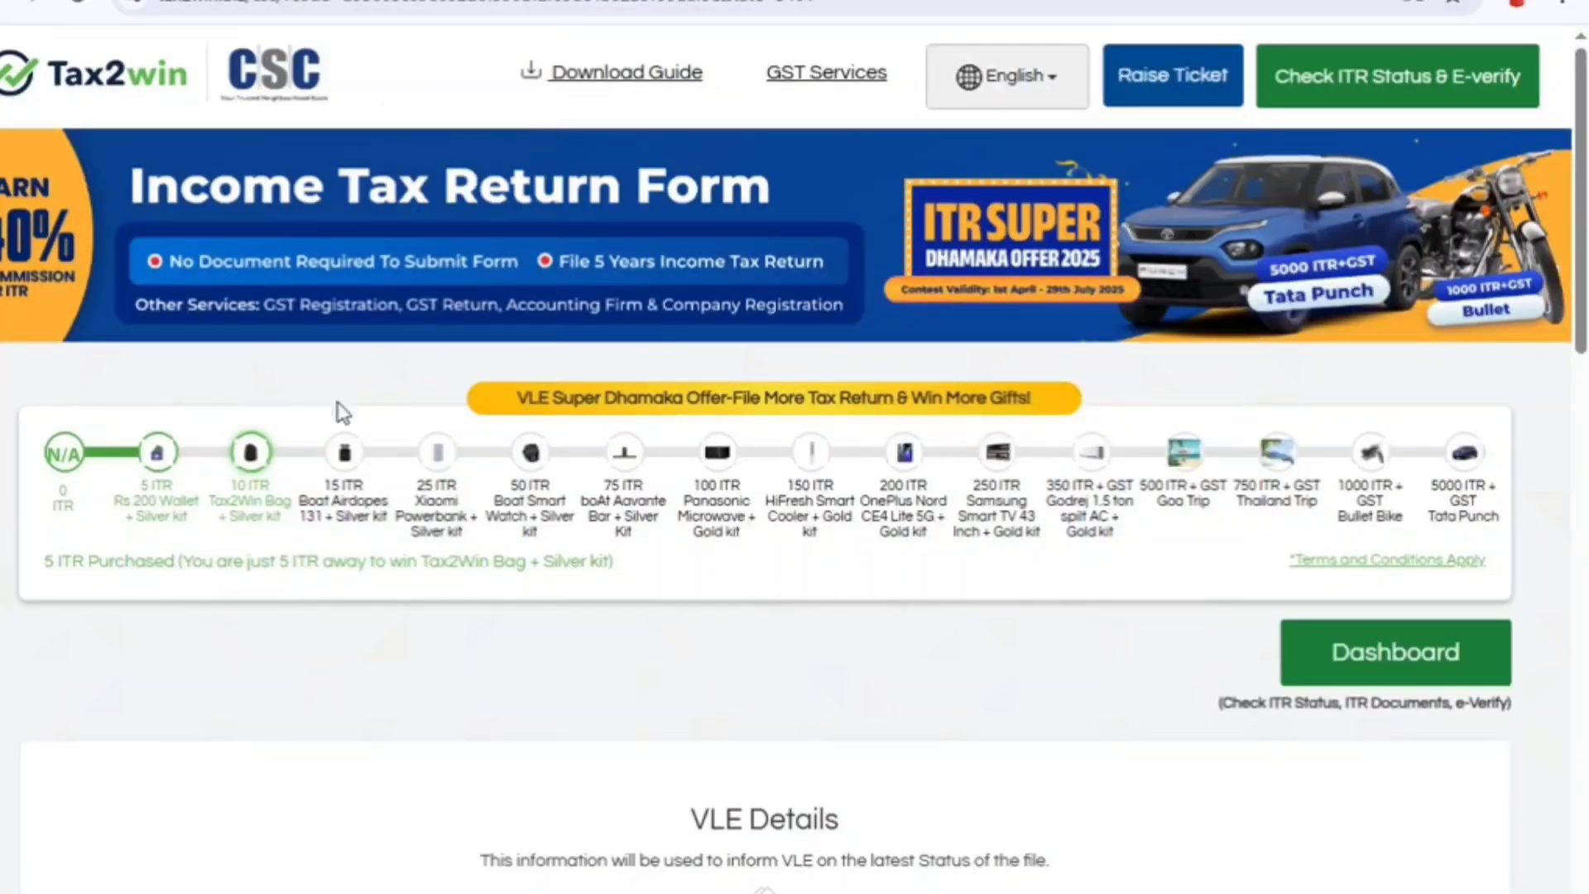
Open Check ITR Status & E-verify's Action Pending list and expand the first return.
mouse_move(329, 459)
scroll(580, 845, down, 2)
scroll(579, 845, up, 2)
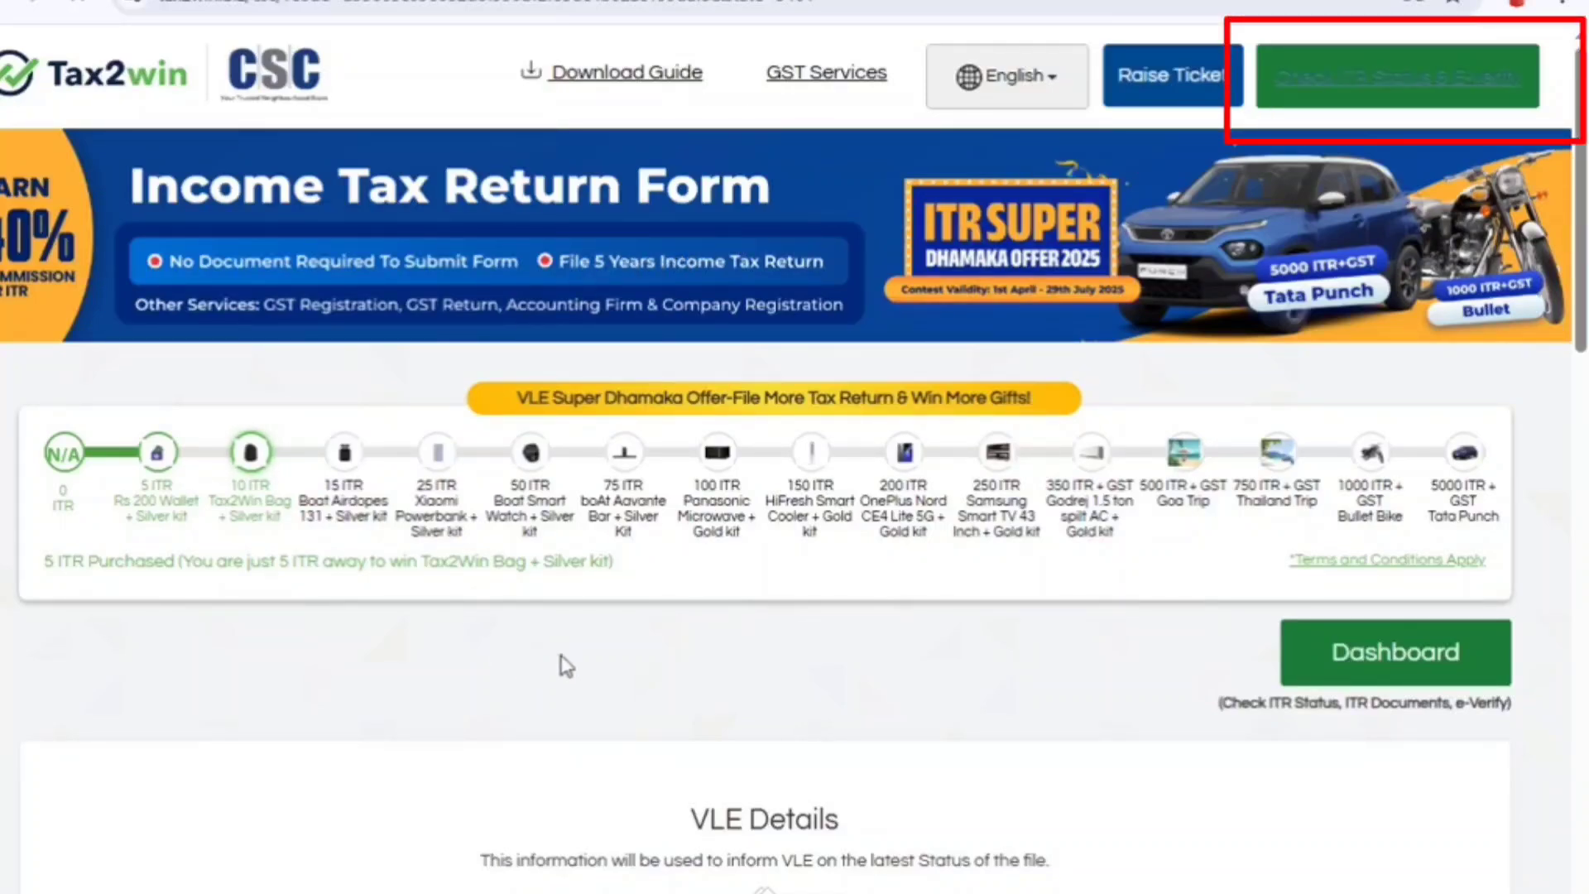
click(1379, 77)
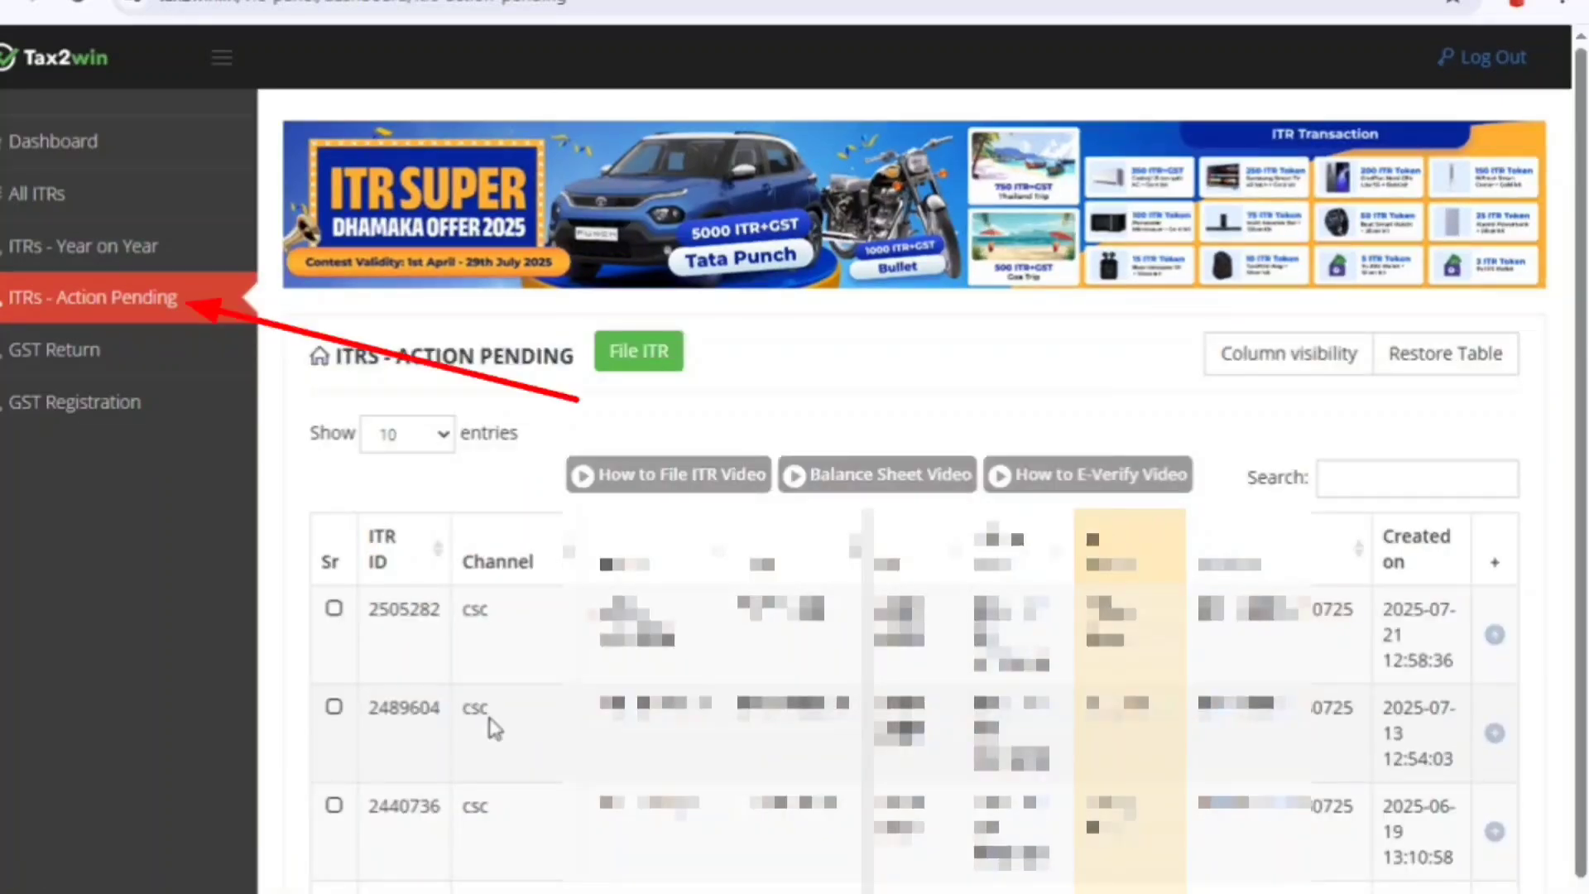
click(1497, 638)
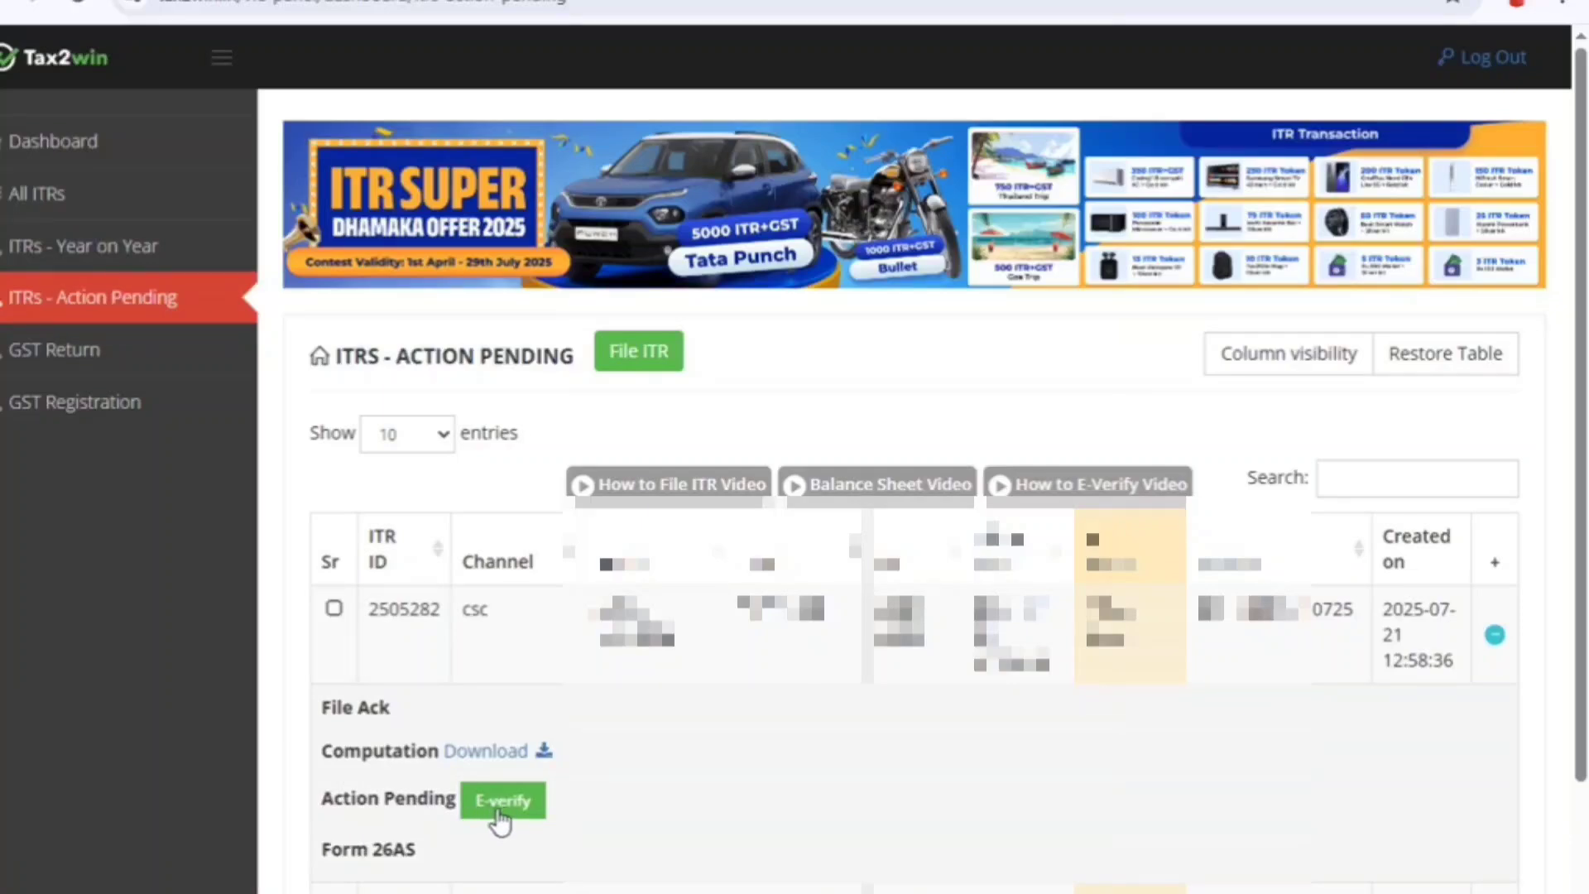
E-verify the pending return using the Aadhaar EVC from the linked mobile, then proceed.
click(503, 808)
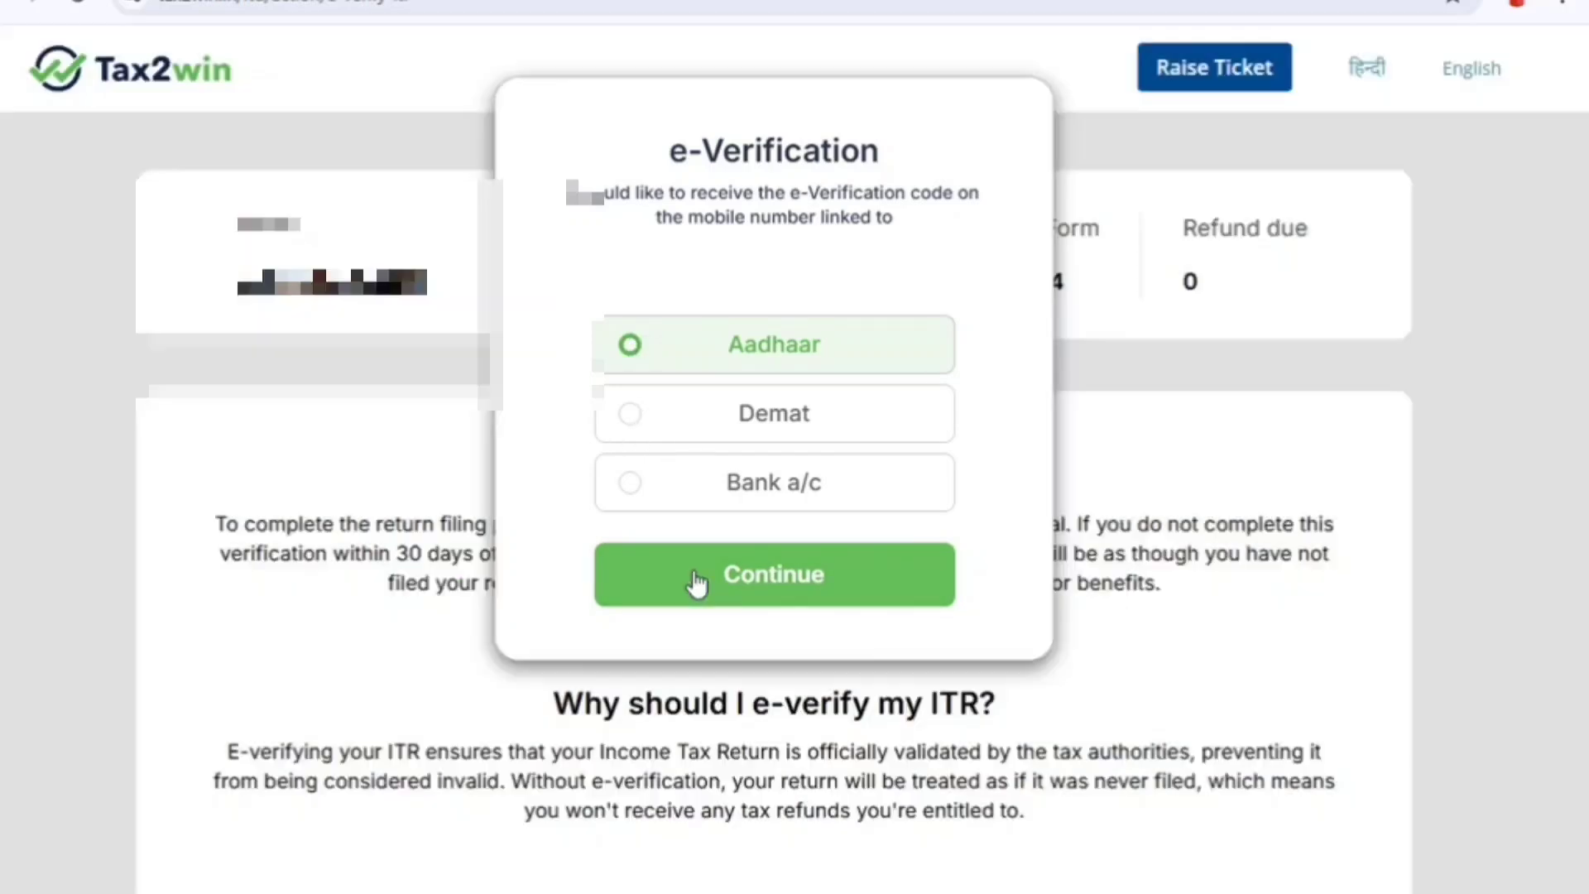
click(697, 581)
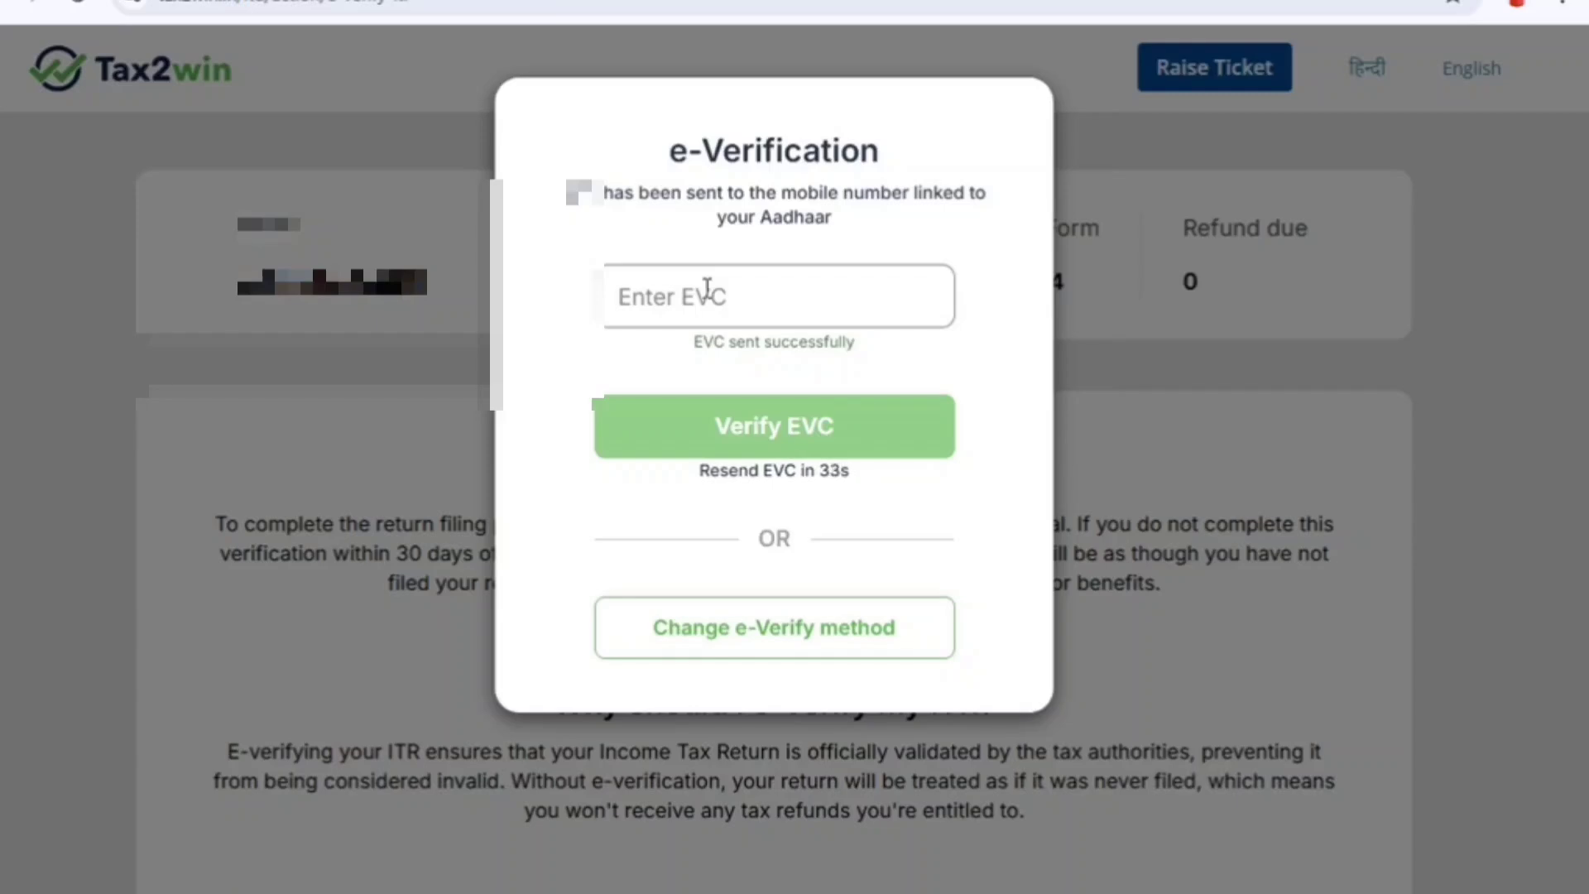
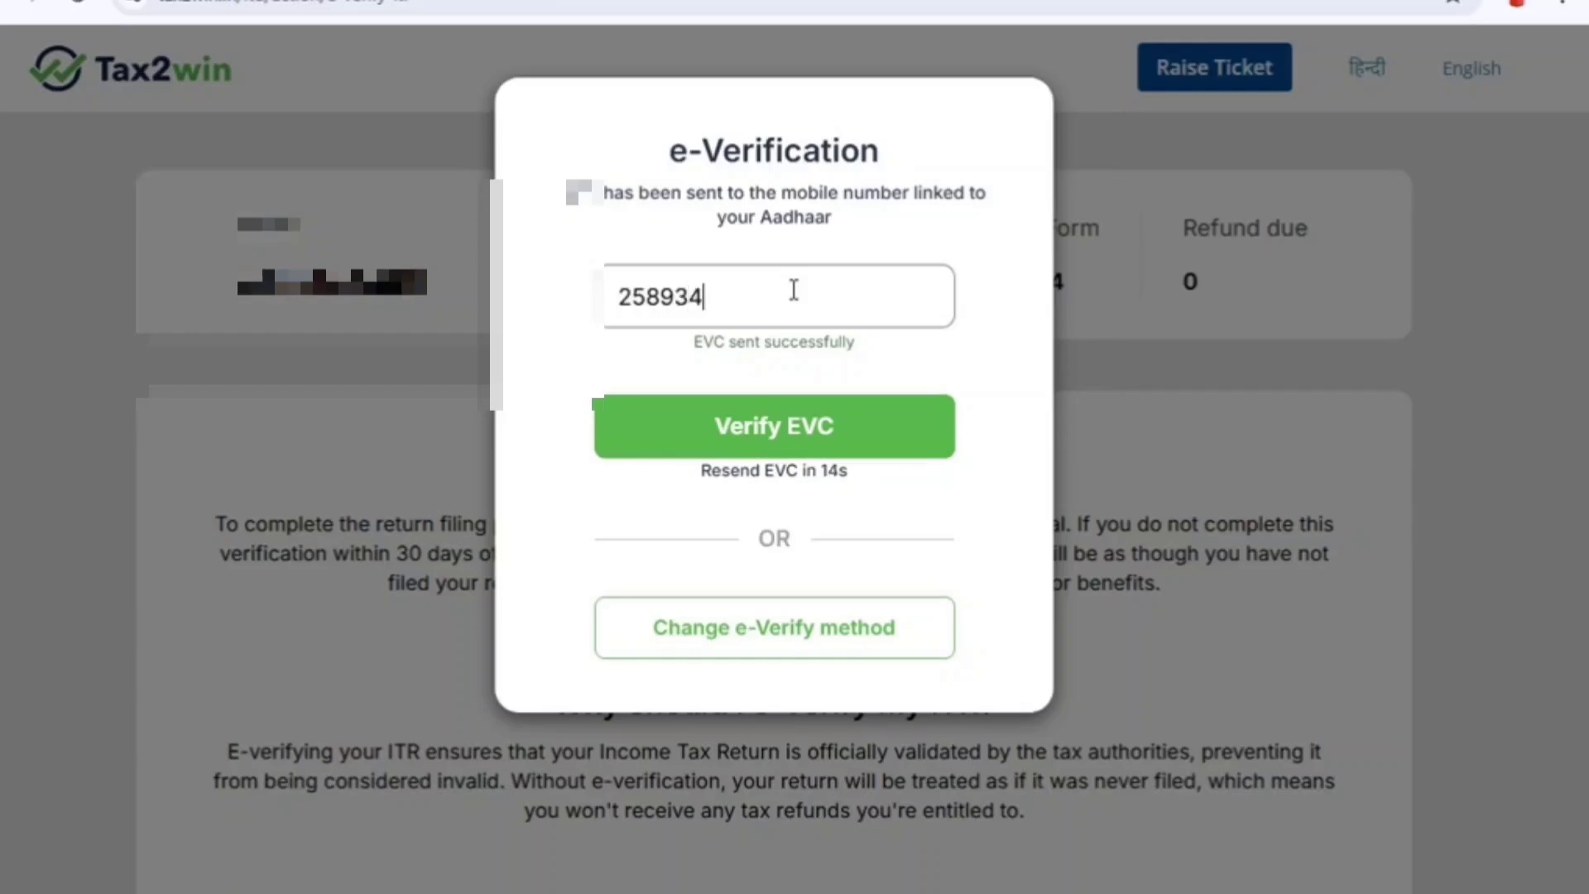
click(766, 444)
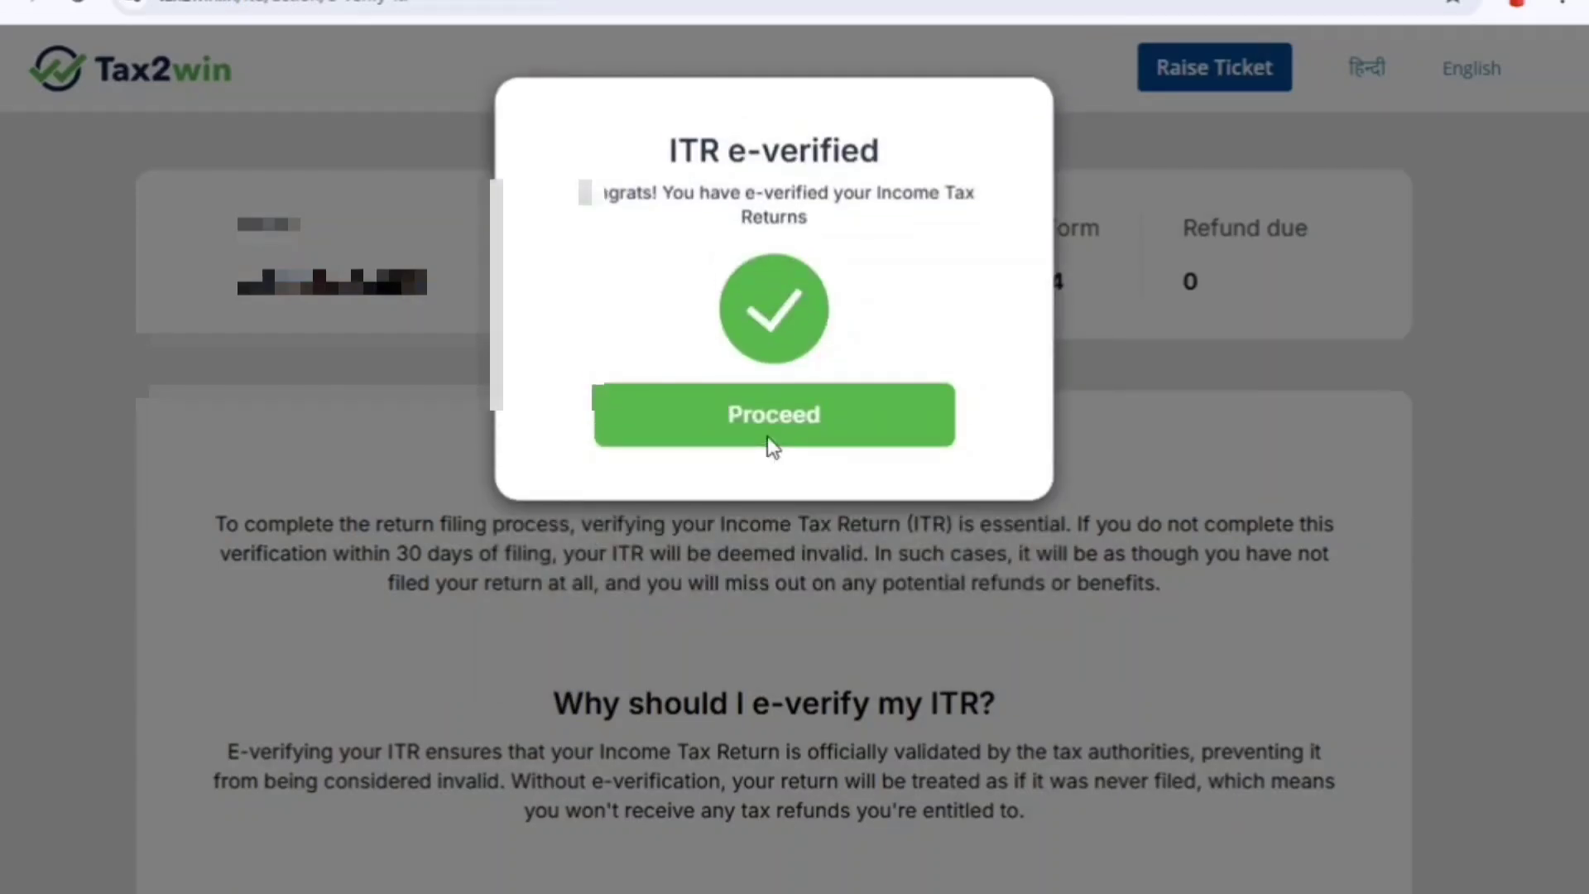
click(800, 422)
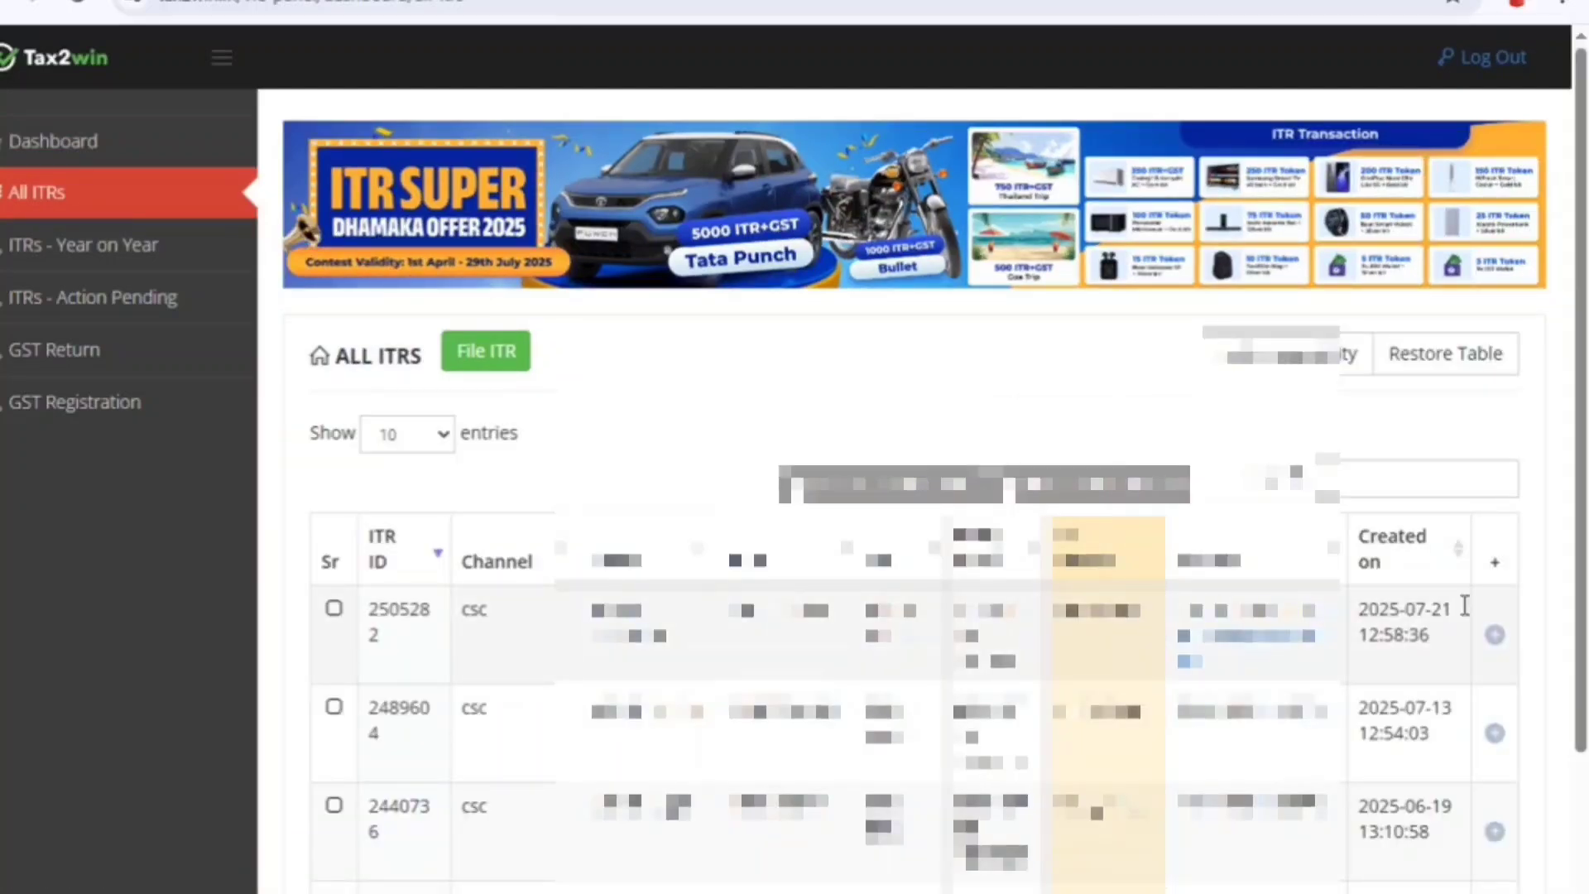
Expand the latest return in All ITRs and save its computation PDF to the Desktop.
click(1495, 635)
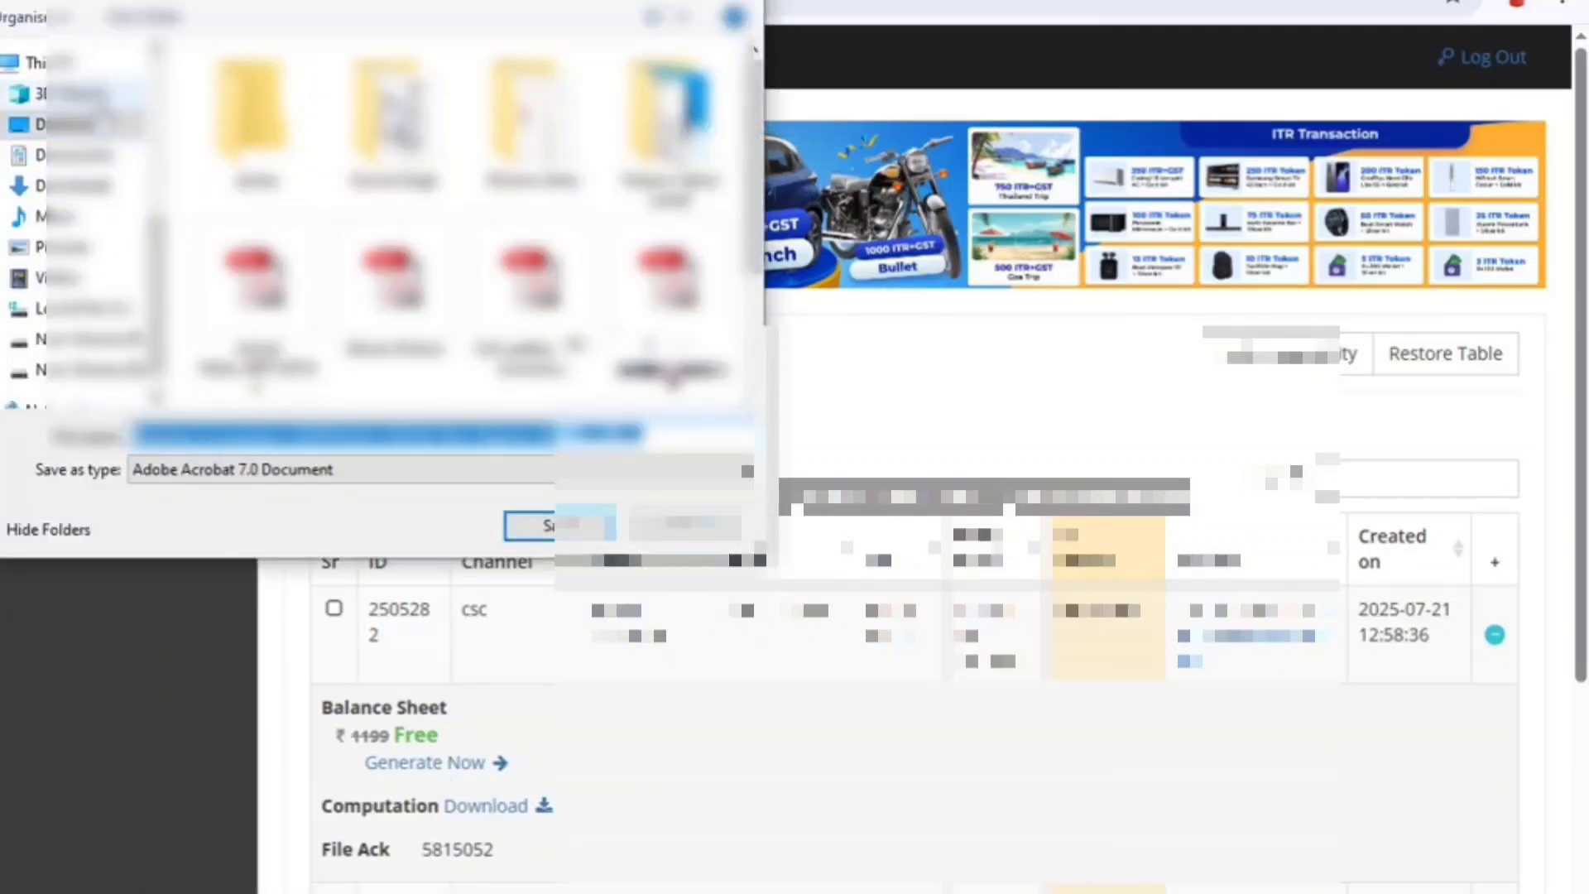
click(95, 122)
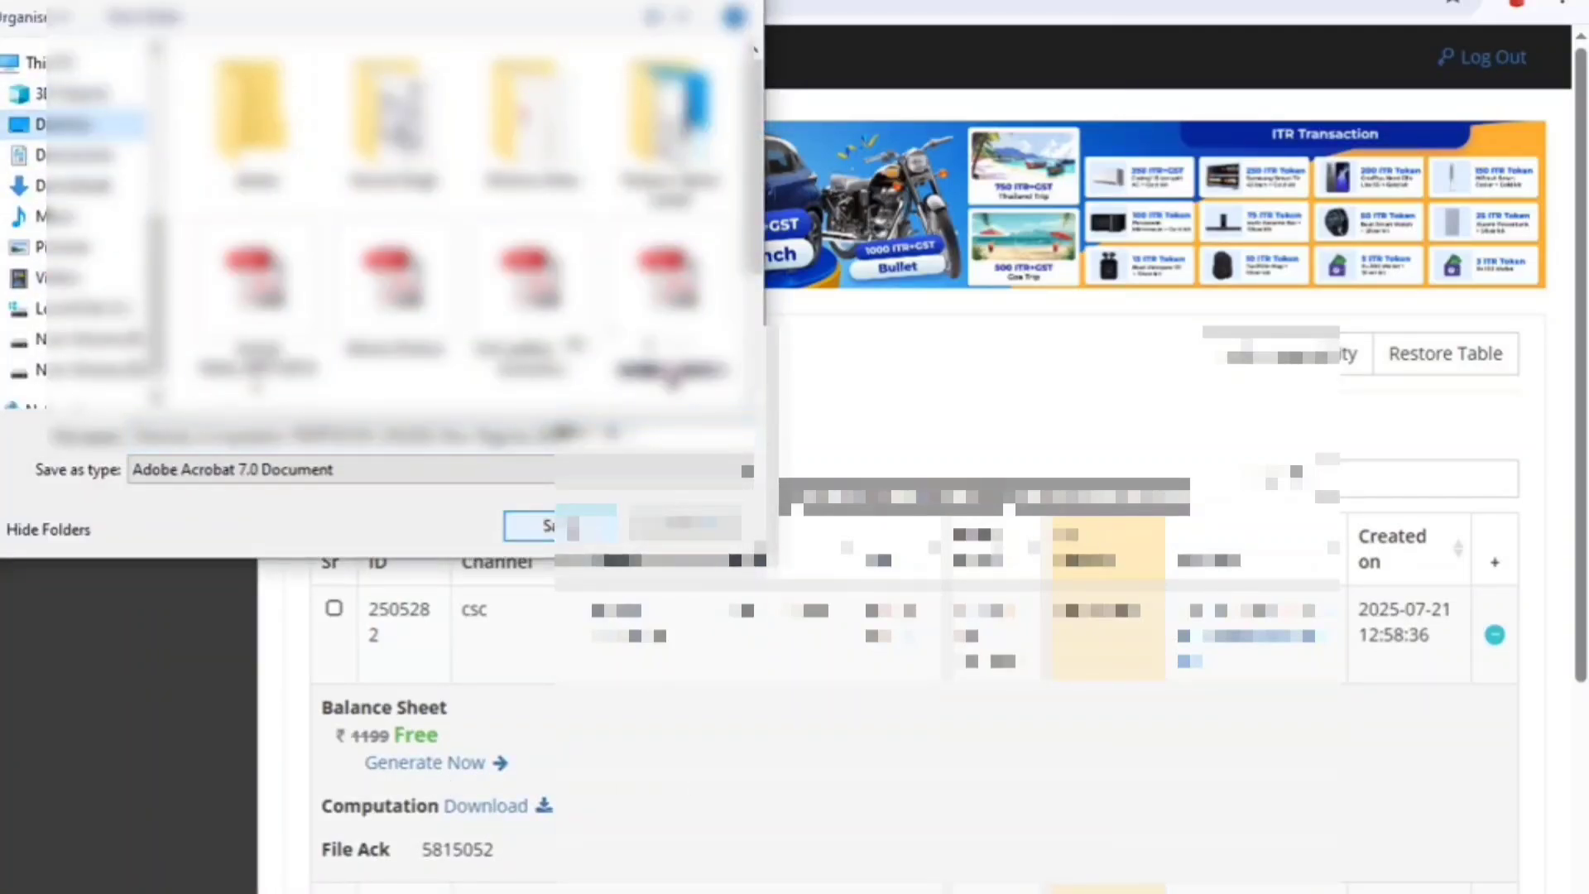
click(537, 526)
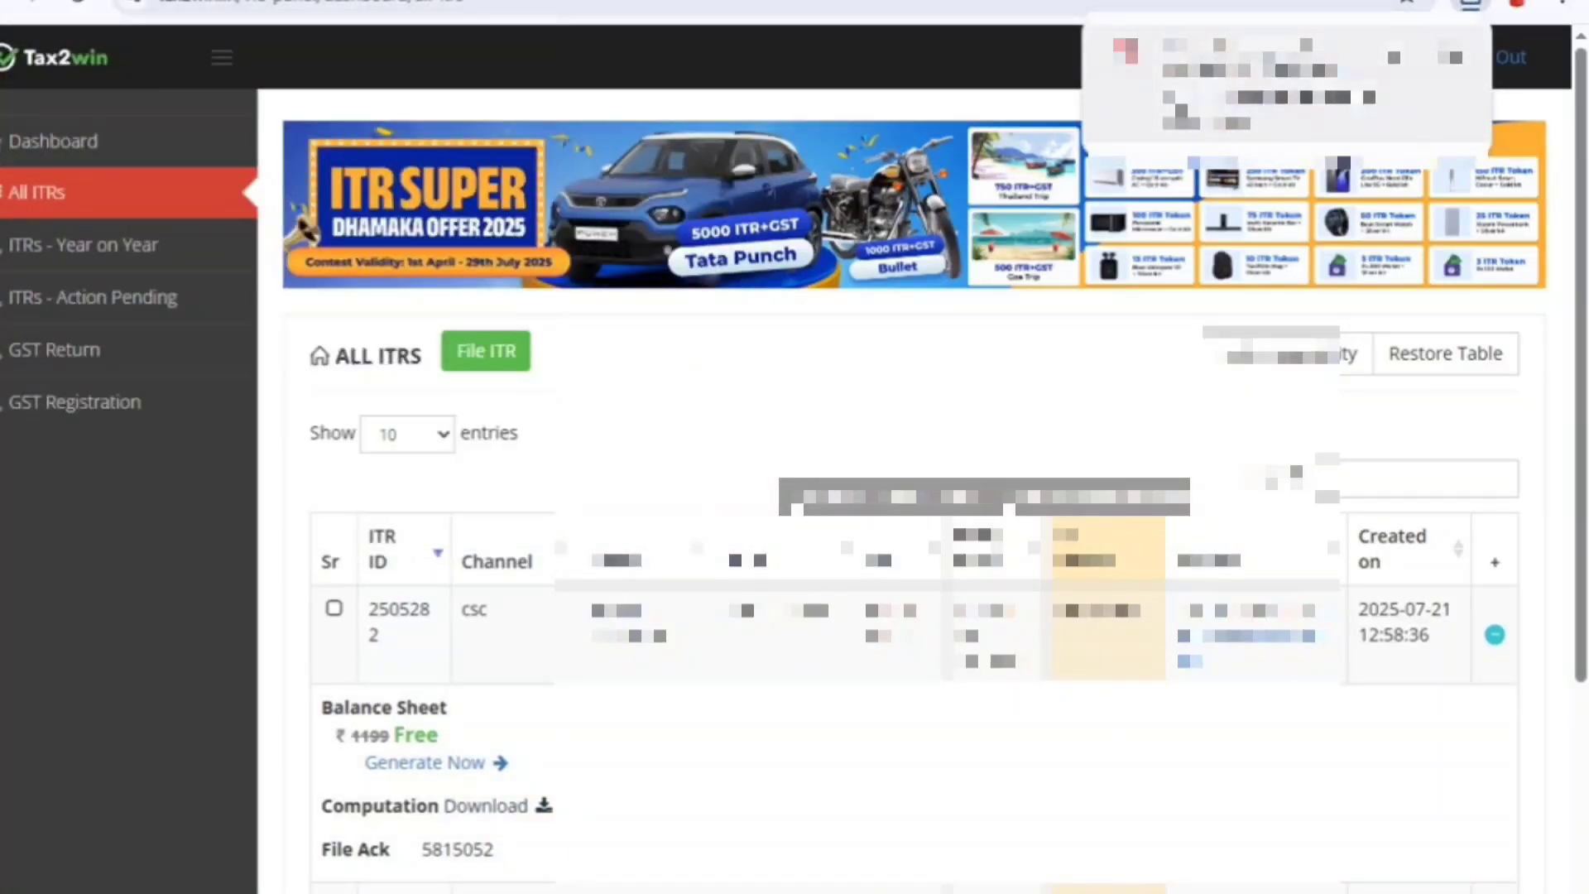
Open the downloaded computation PDF, read its three pages, and return to the Tax2win tab.
click(1231, 86)
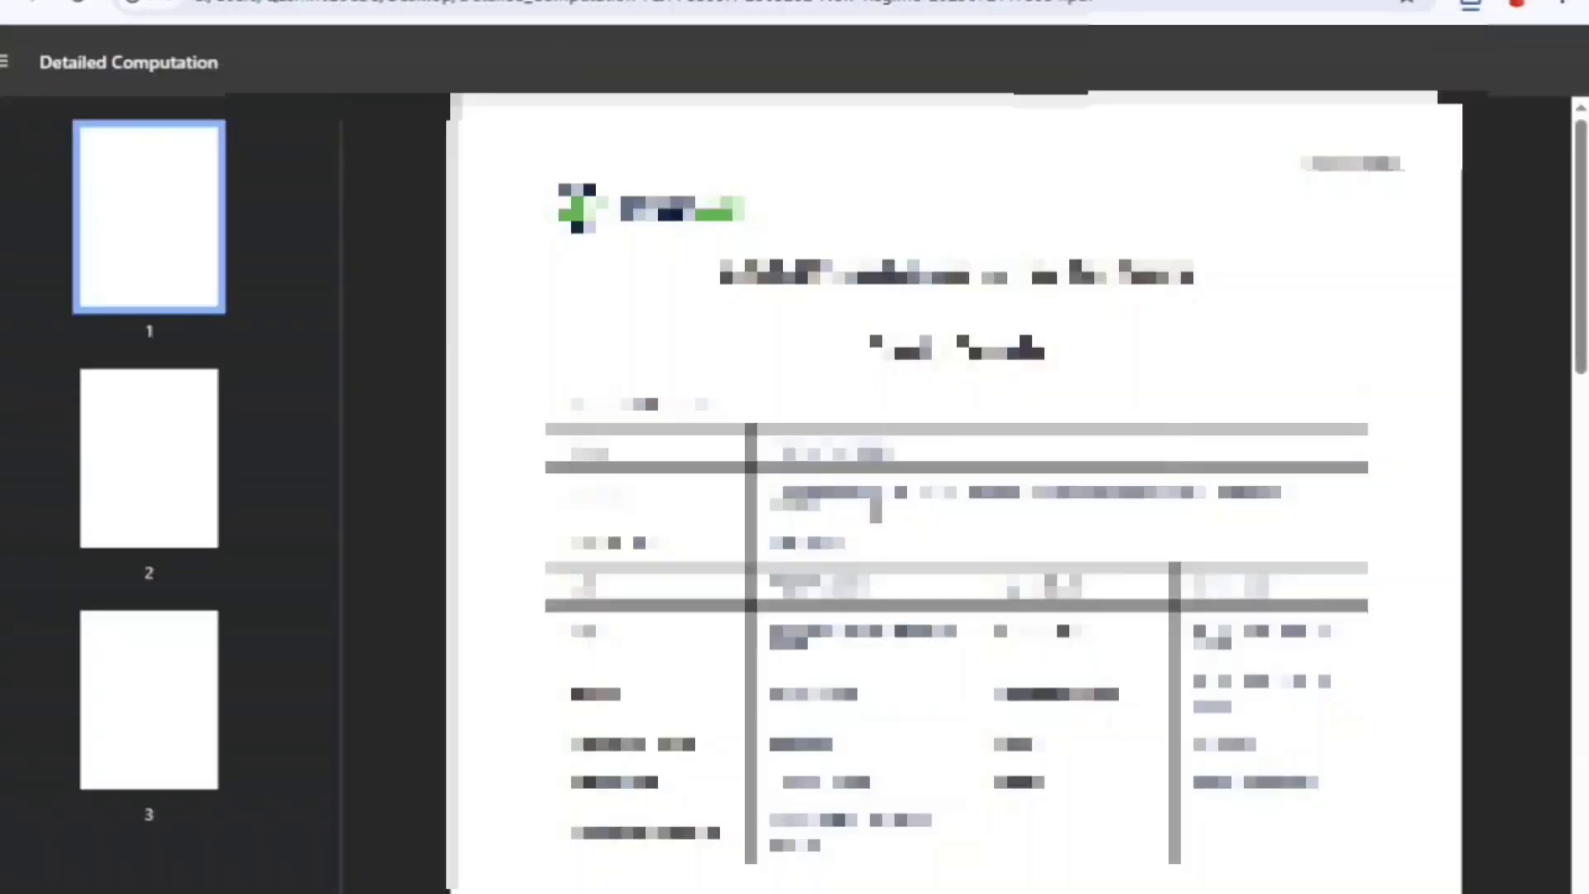
scroll(864, 671, down, 10)
scroll(863, 672, down, 10)
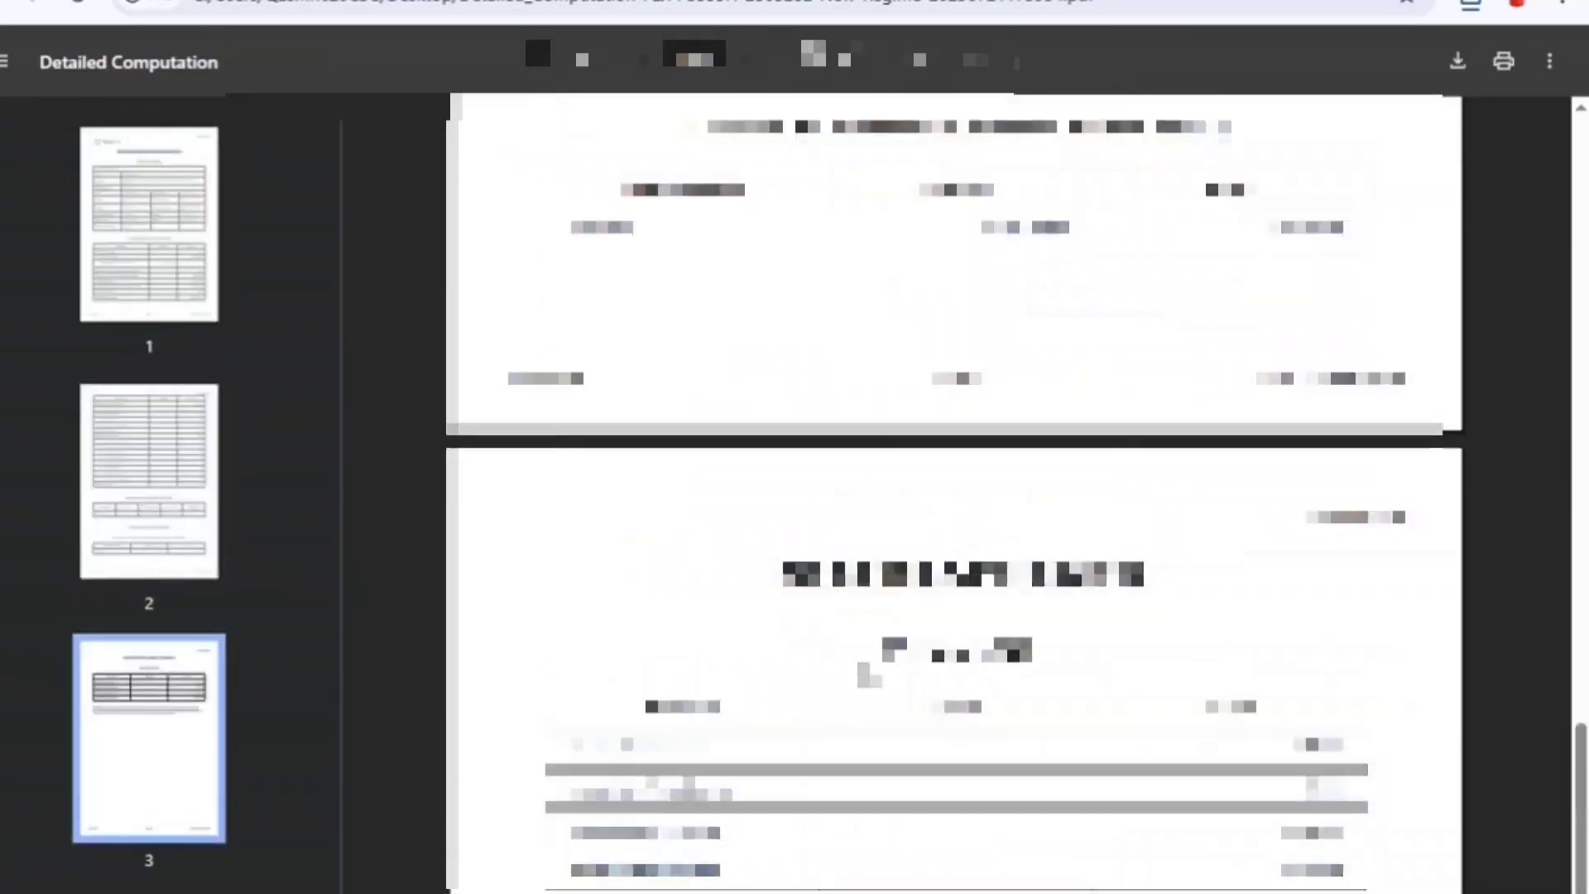
scroll(926, 704, up, 5)
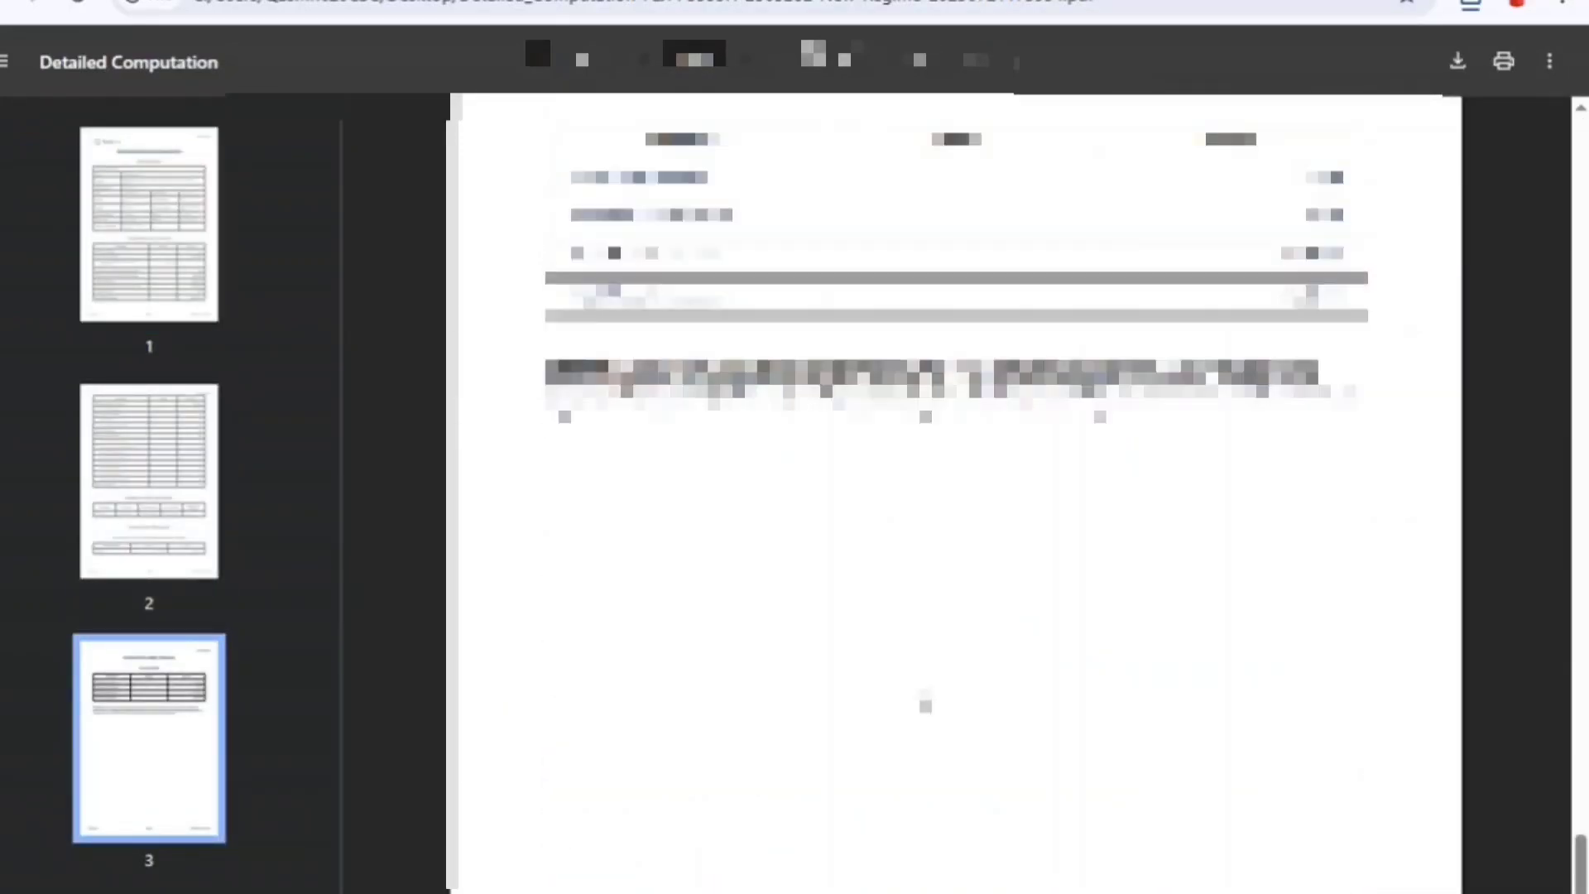
scroll(926, 700, down, 5)
scroll(925, 744, up, 10)
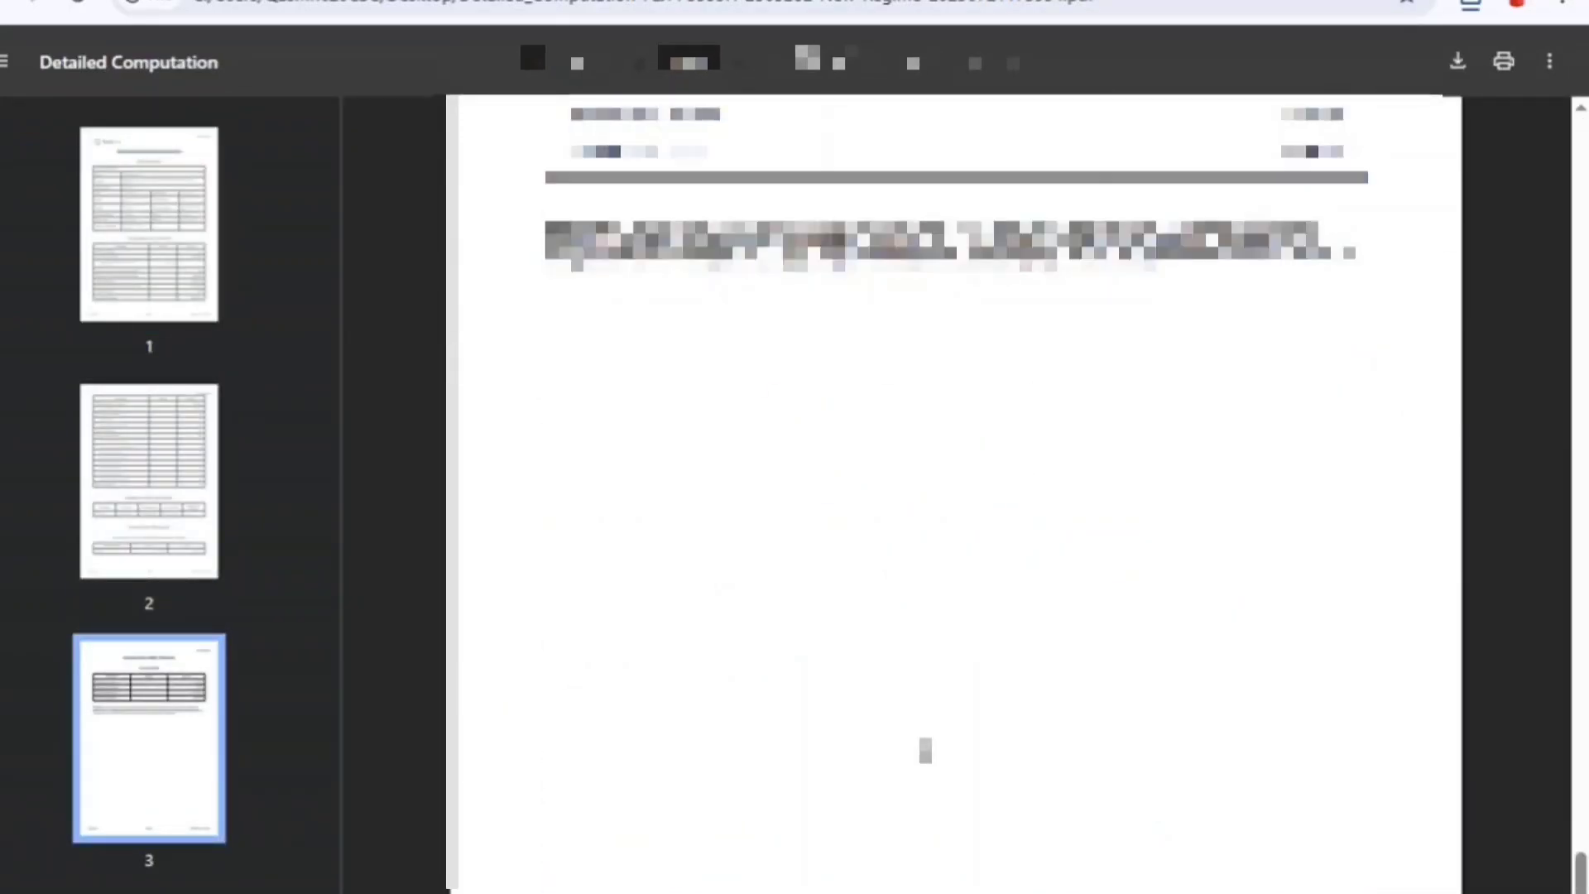
scroll(925, 749, up, 10)
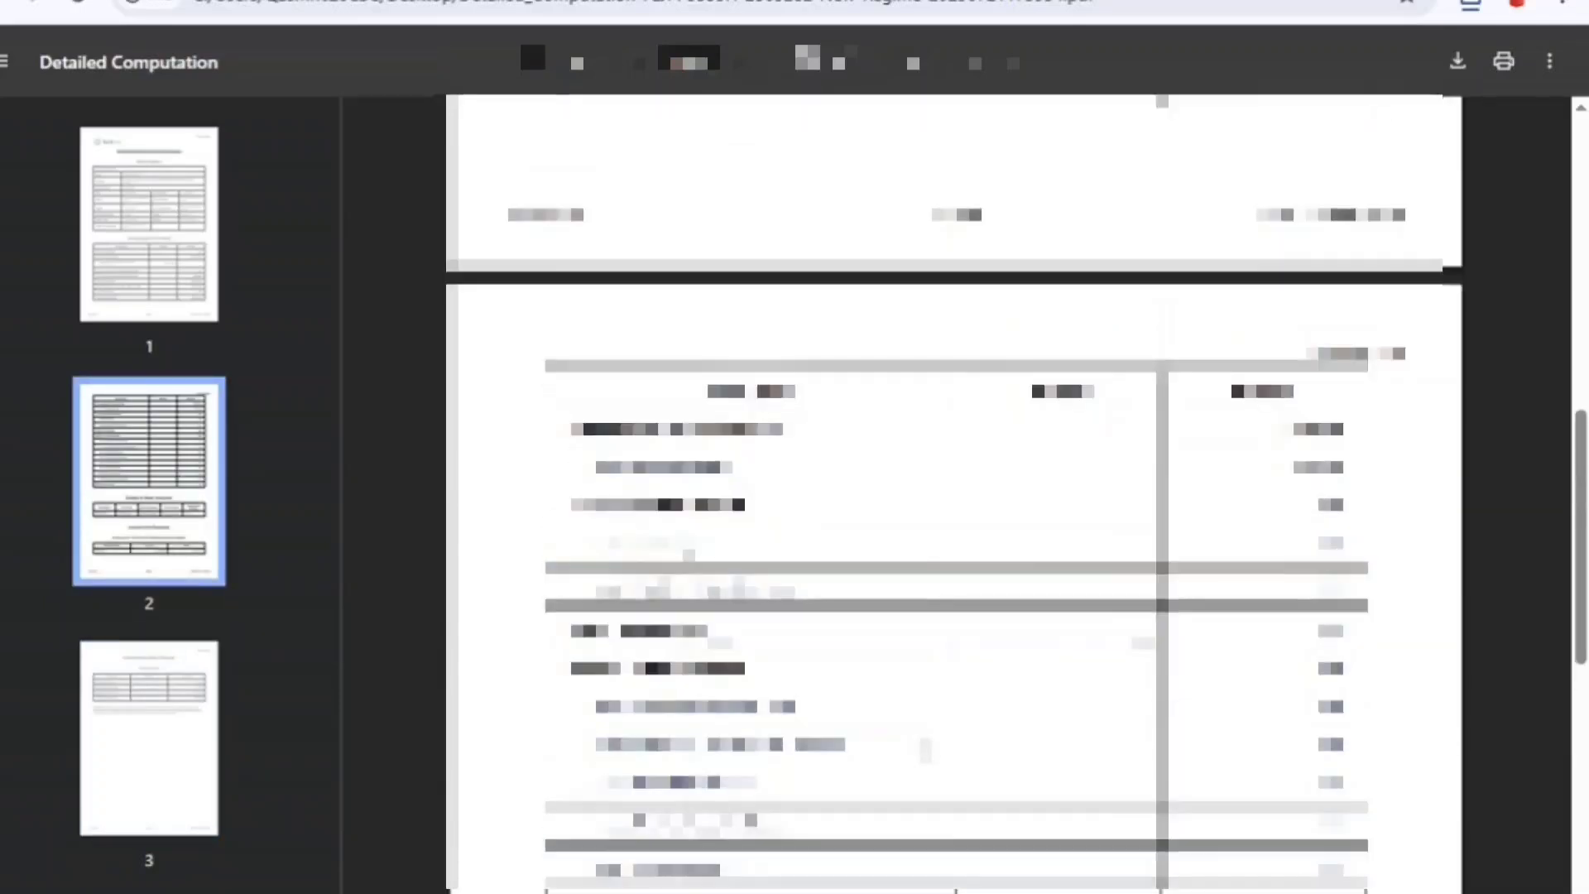
scroll(879, 733, up, 4)
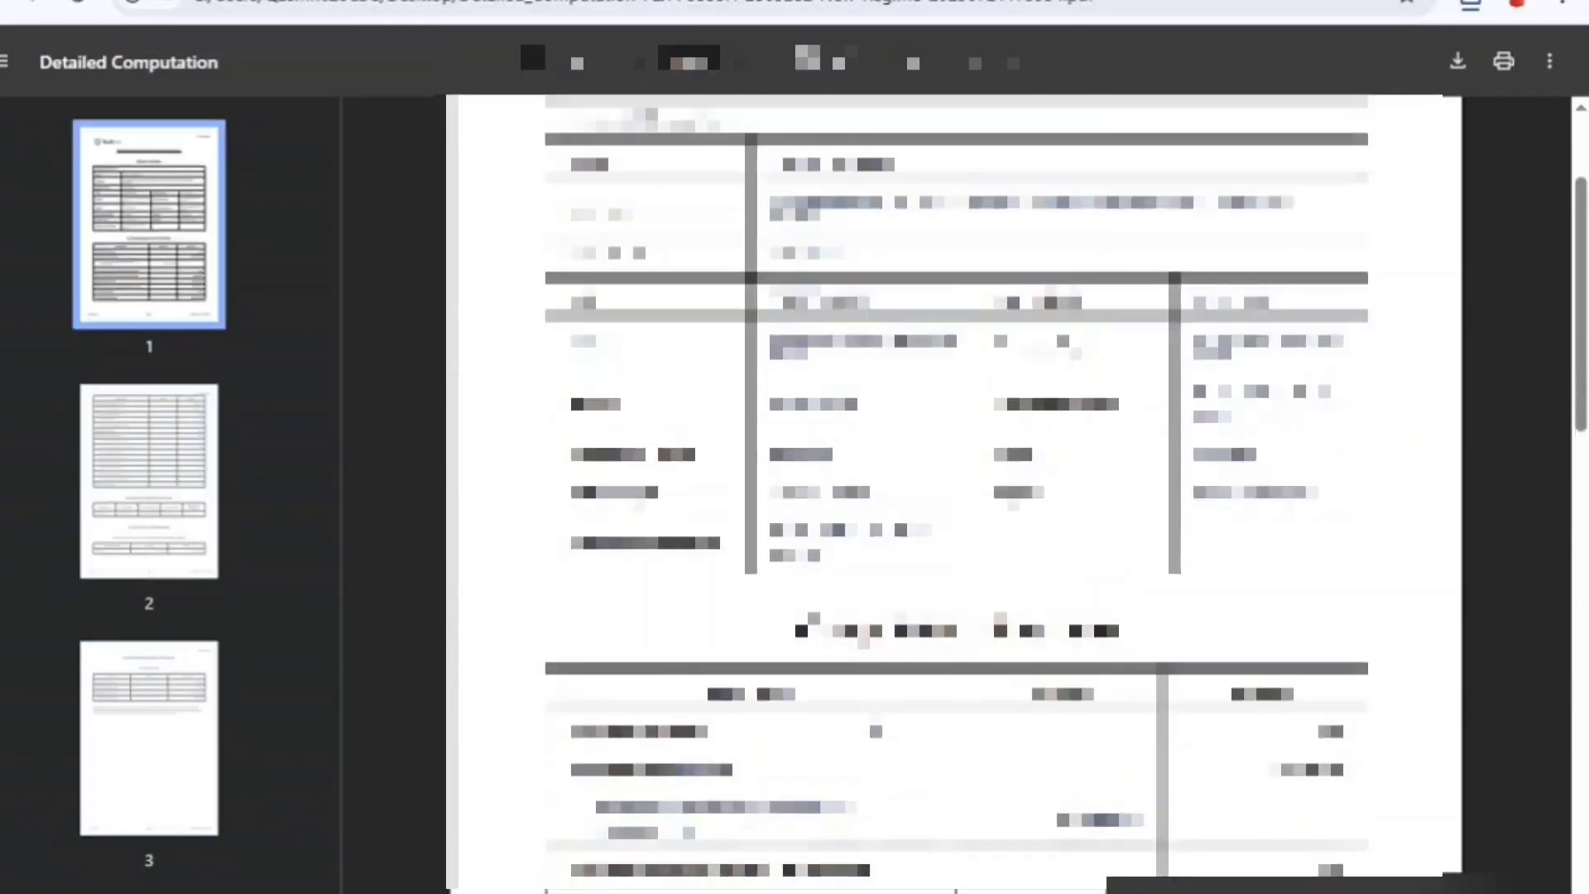
key(ctrl+Tab)
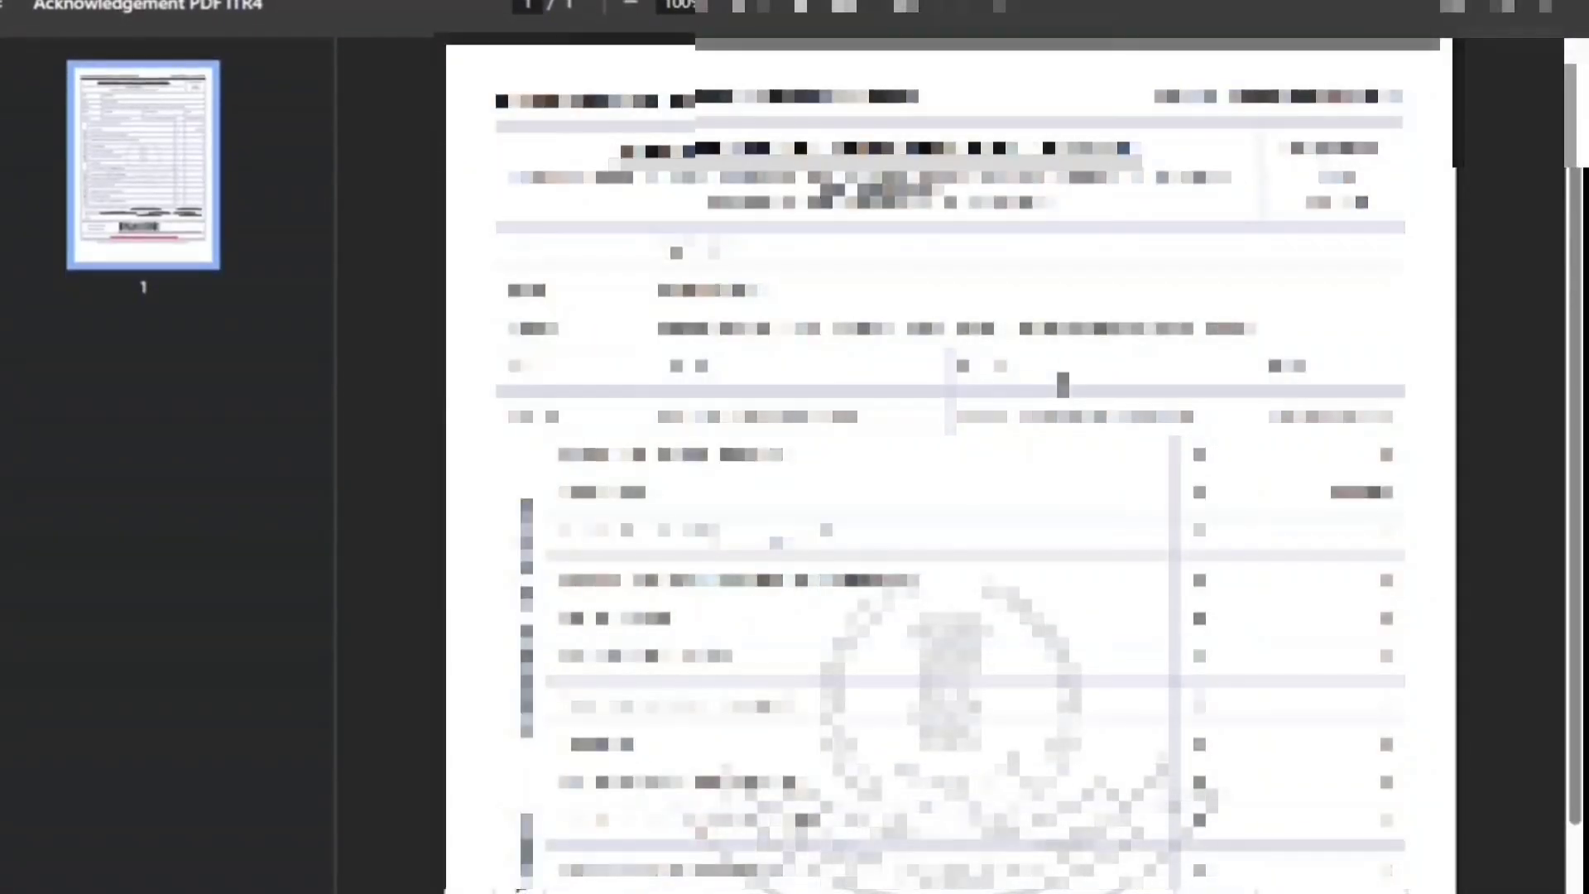
Scroll through the one-page ITR-4 acknowledgement to review it.
scroll(950, 464, down, 5)
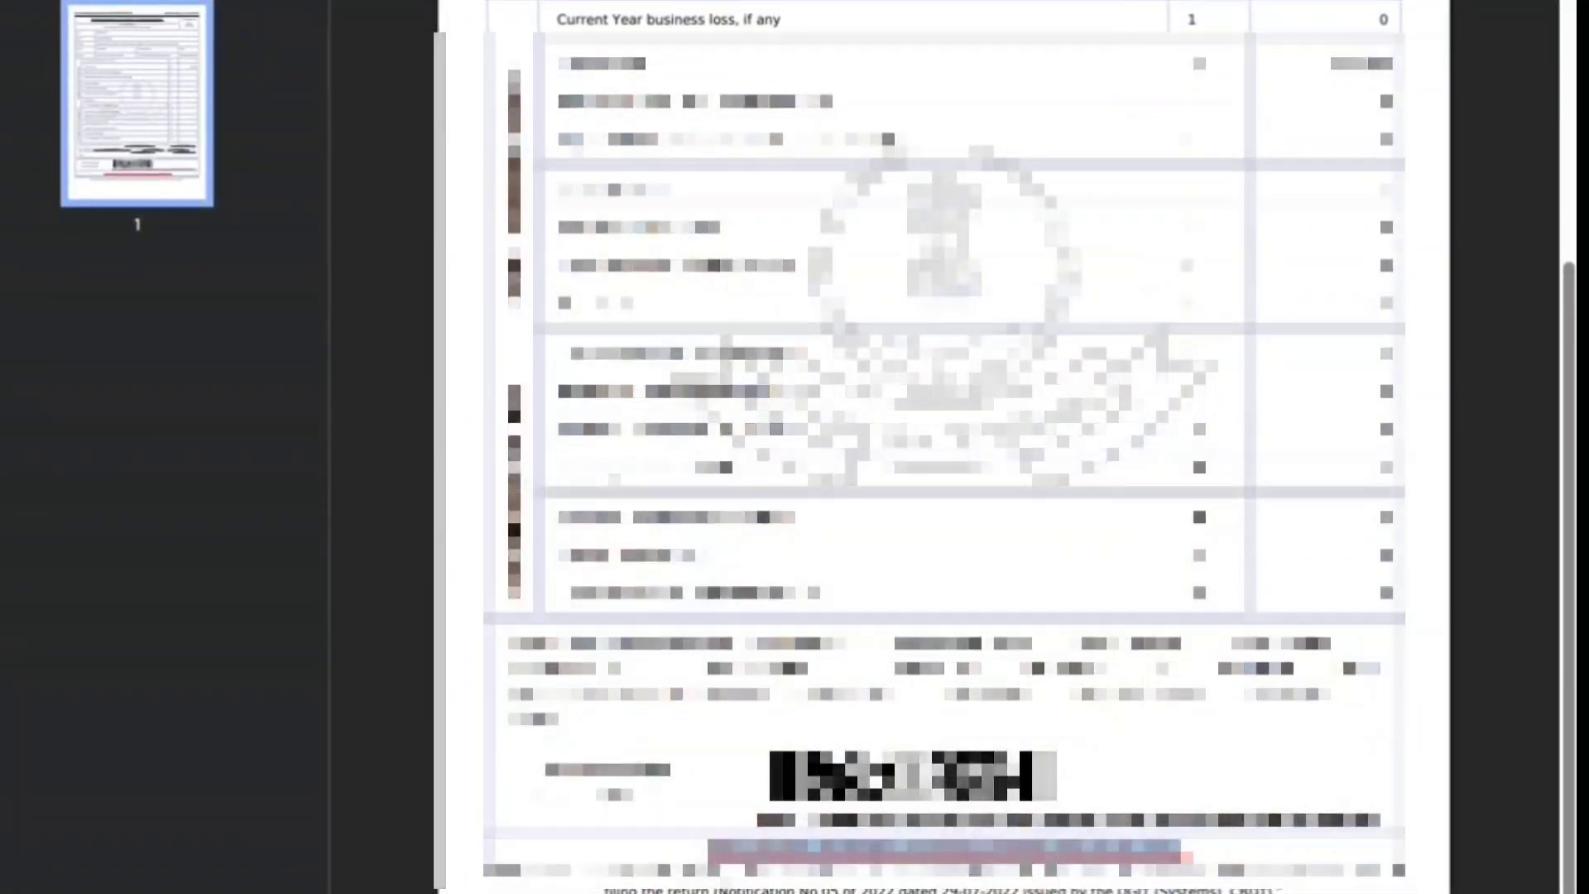
scroll(944, 447, up, 1)
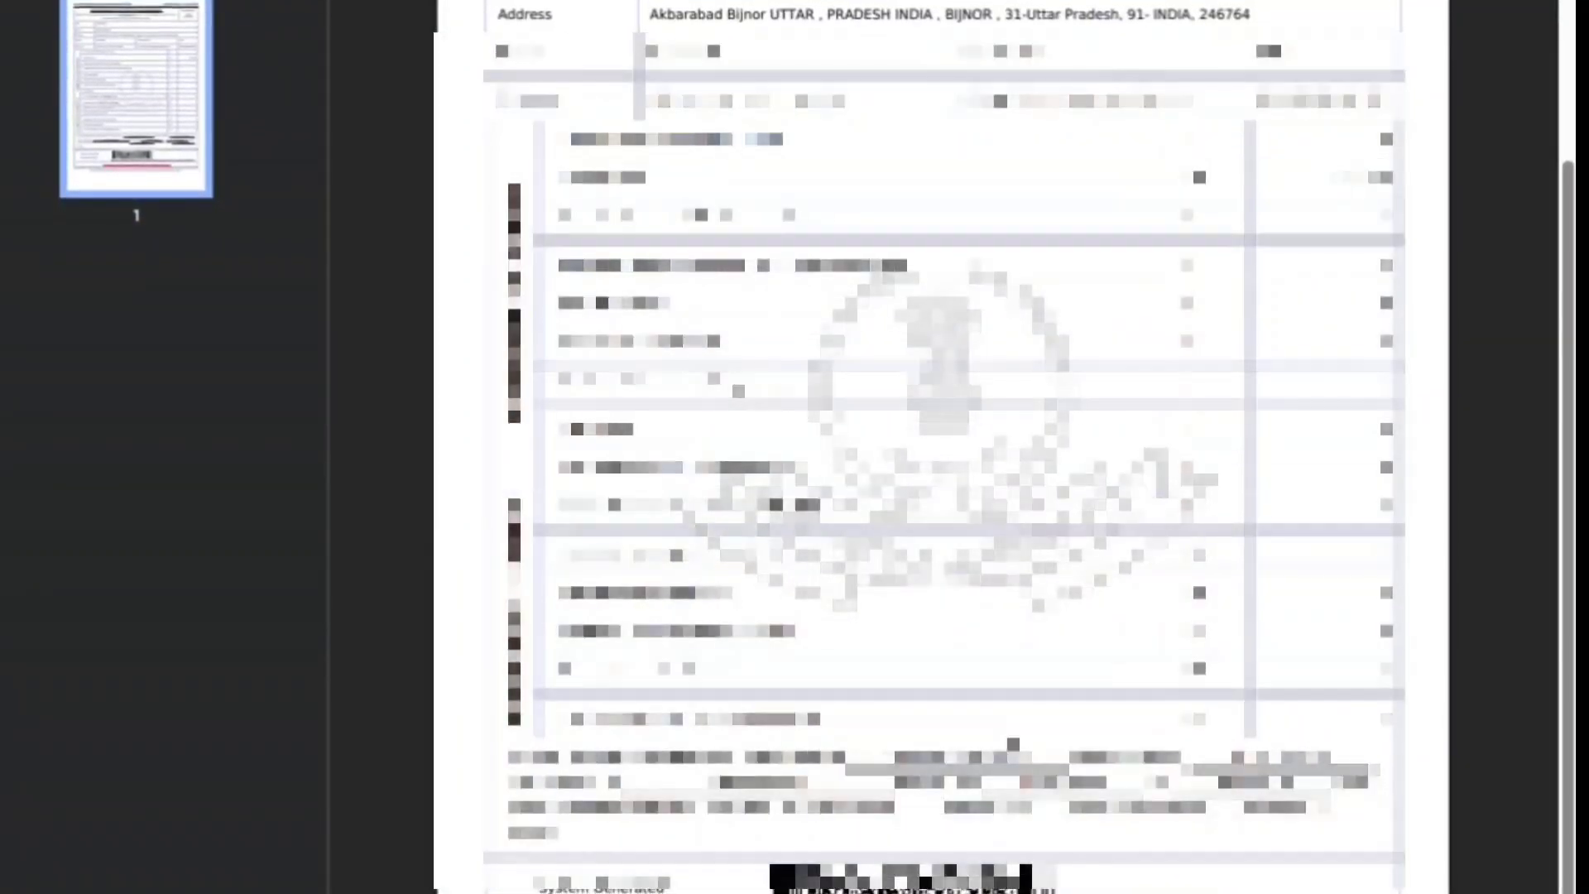